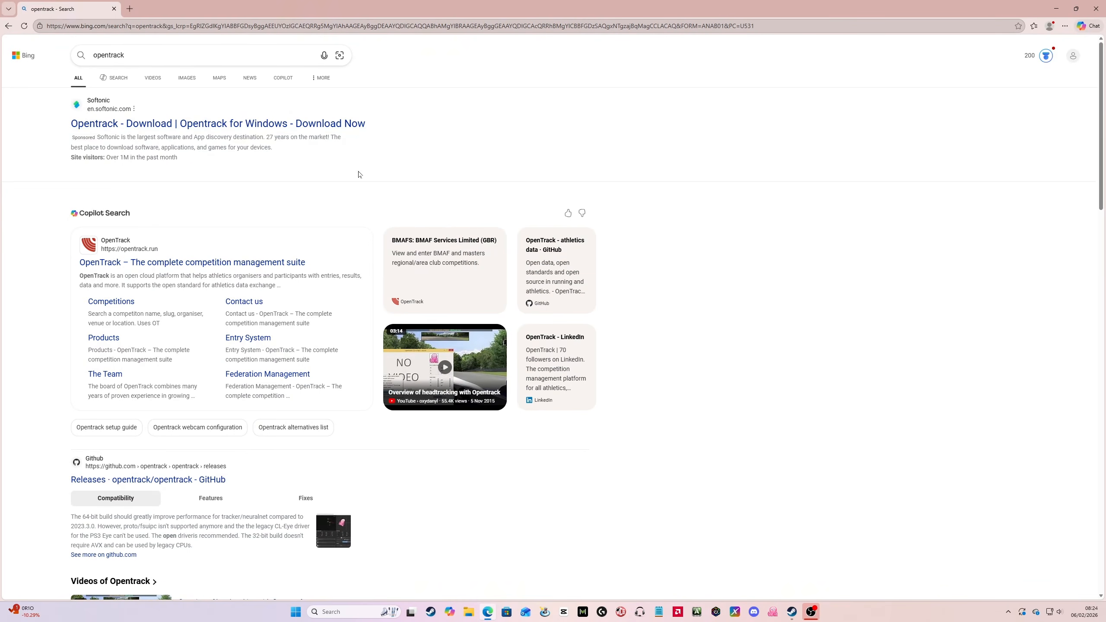
Step: Find the opentrack releases page on GitHub and download opentrack-2026.1.0-win32-setup.exe
scroll(358, 174, "down", 5)
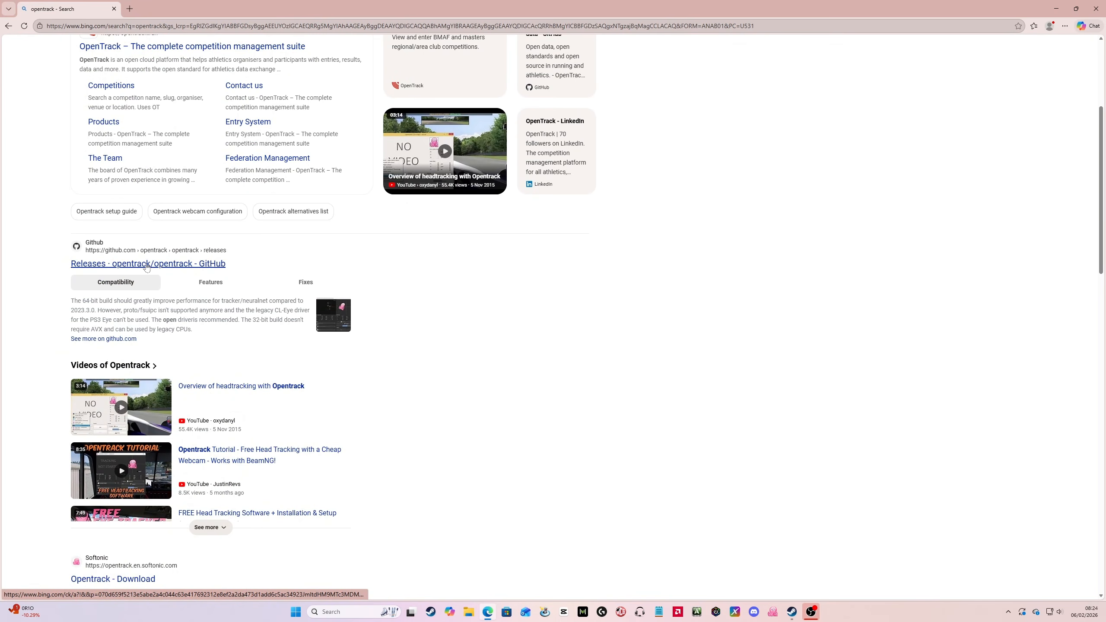
left_click(147, 265)
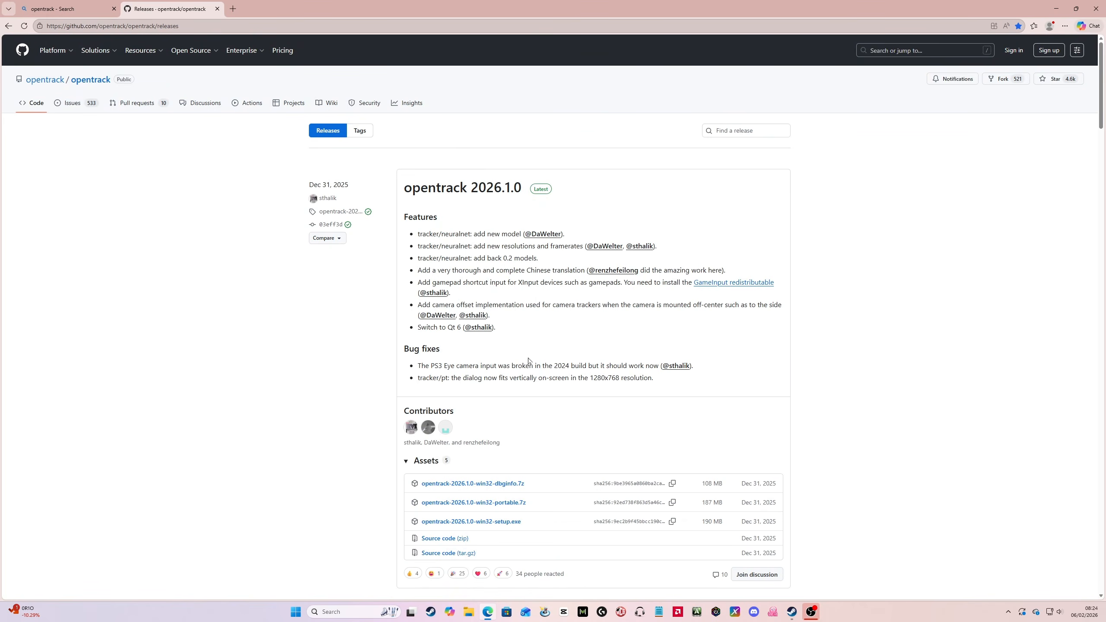
left_click(494, 524)
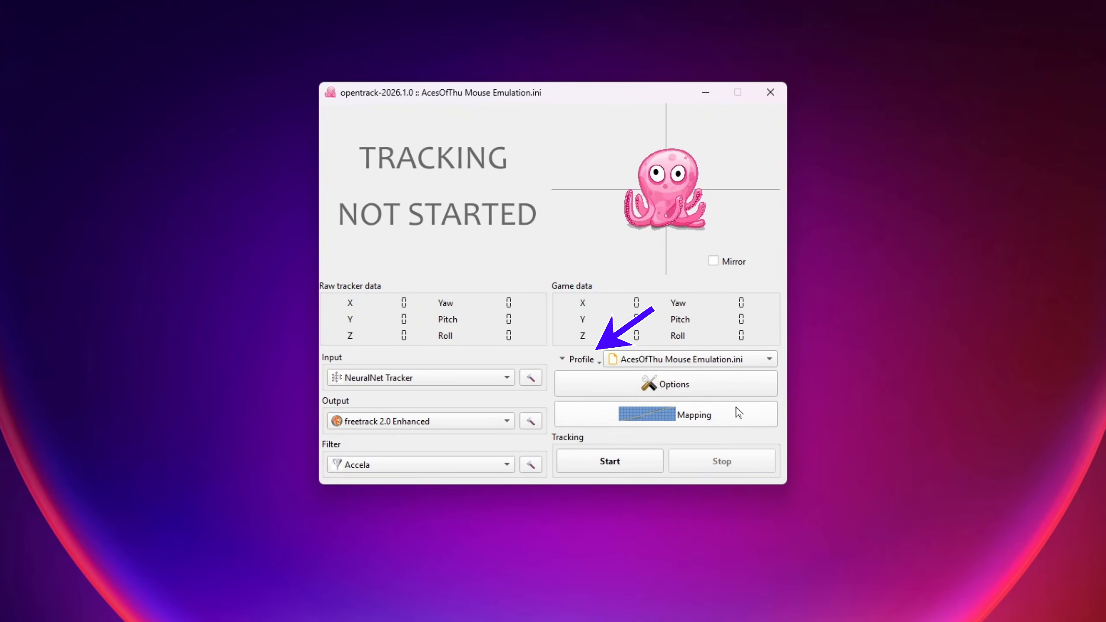
Step: Create a new empty configuration profile named "AoT Mouse EMu" in opentrack
left_click(583, 361)
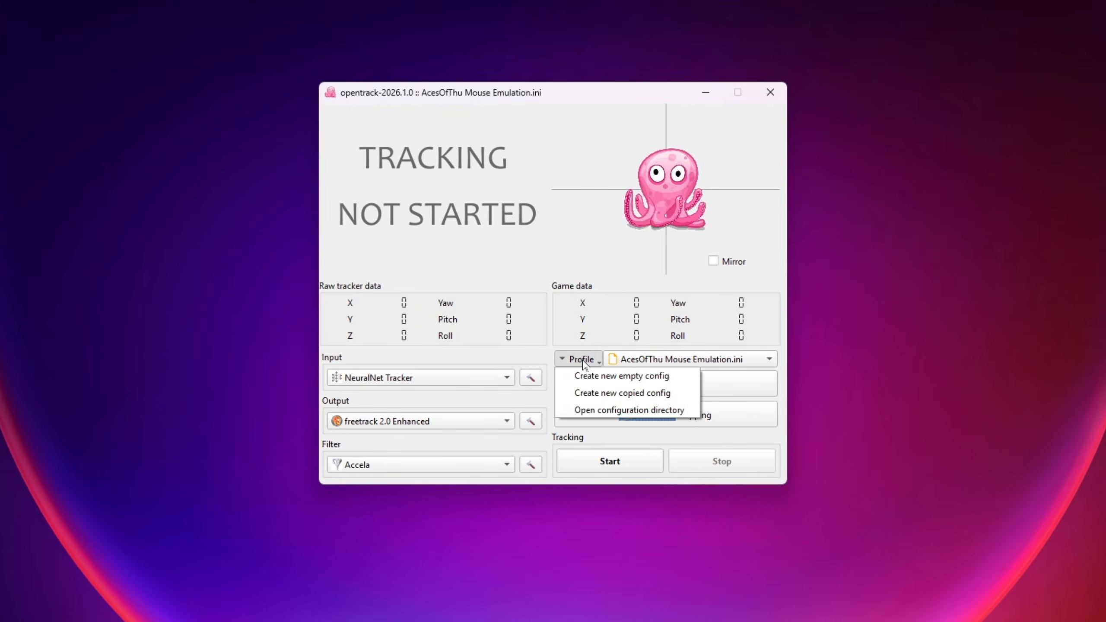
left_click(609, 380)
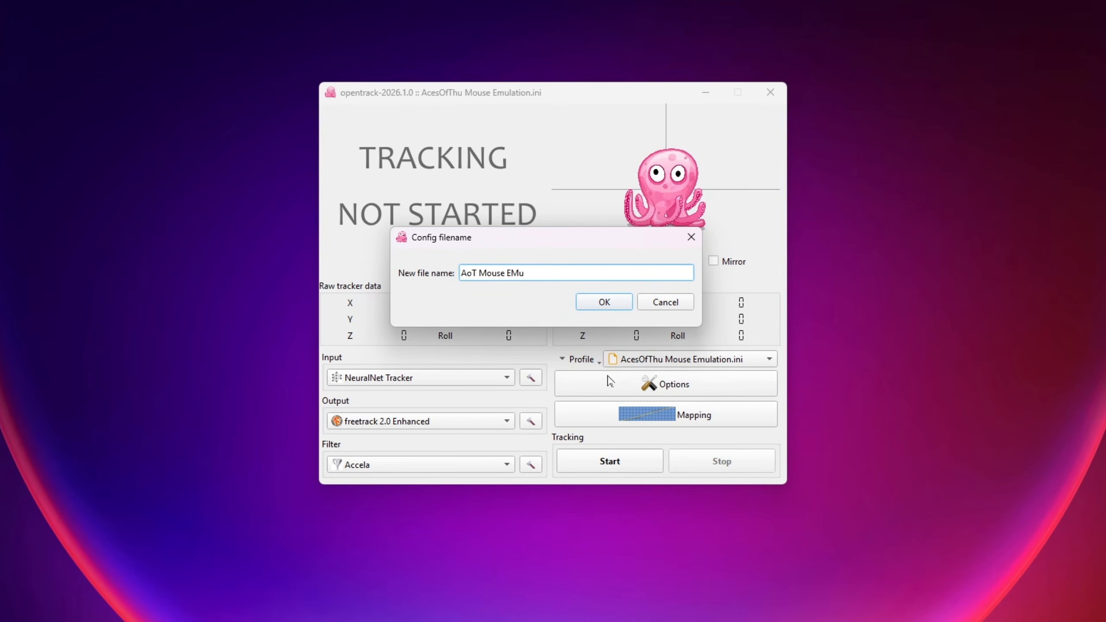
left_click(595, 303)
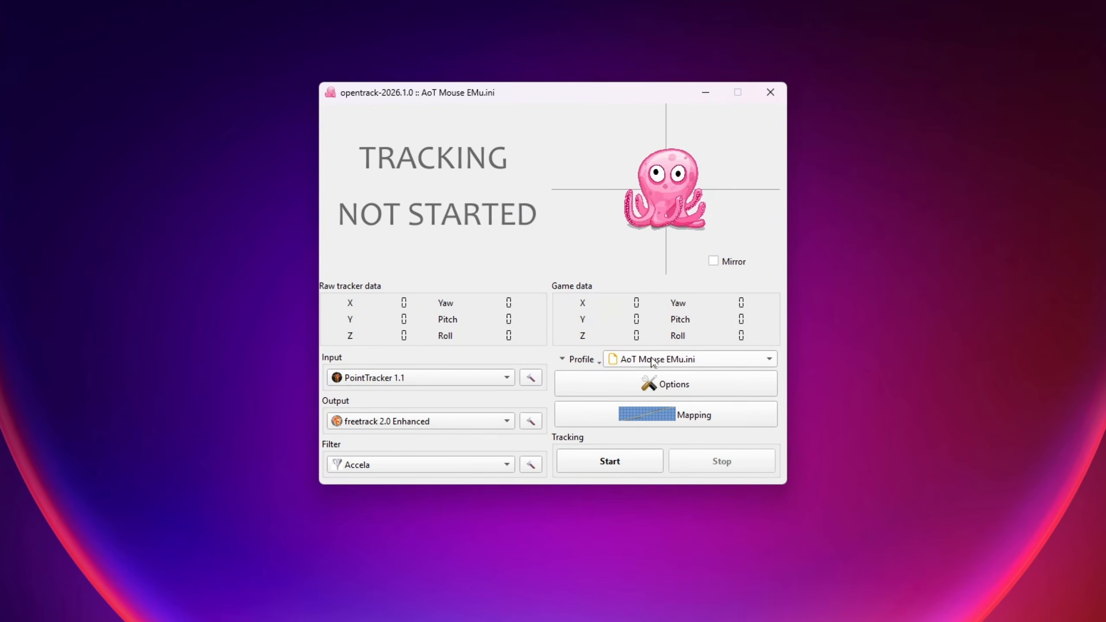
Step: Configure the profile with NeuralNet Tracker as input, mouse emulation as output and Accela as filter
left_click(507, 378)
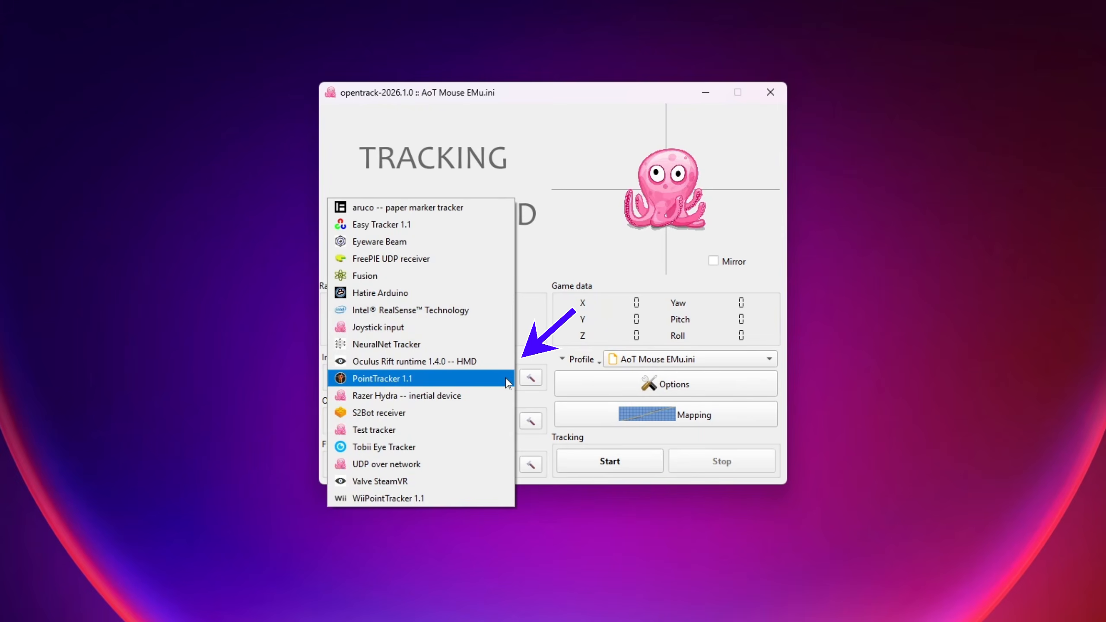
left_click(398, 348)
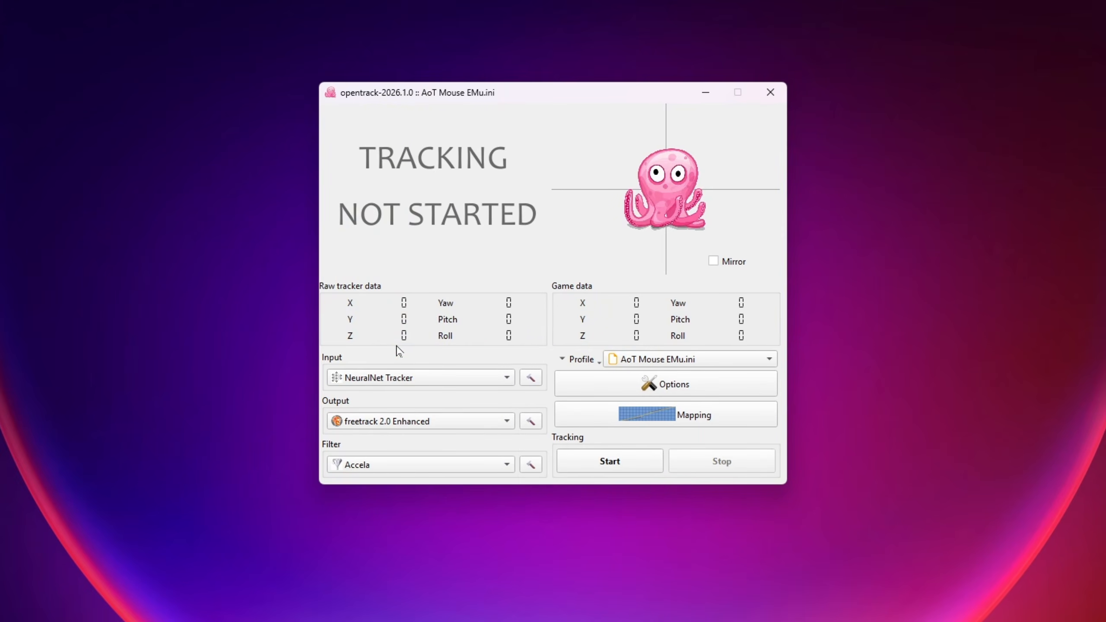
left_click(507, 422)
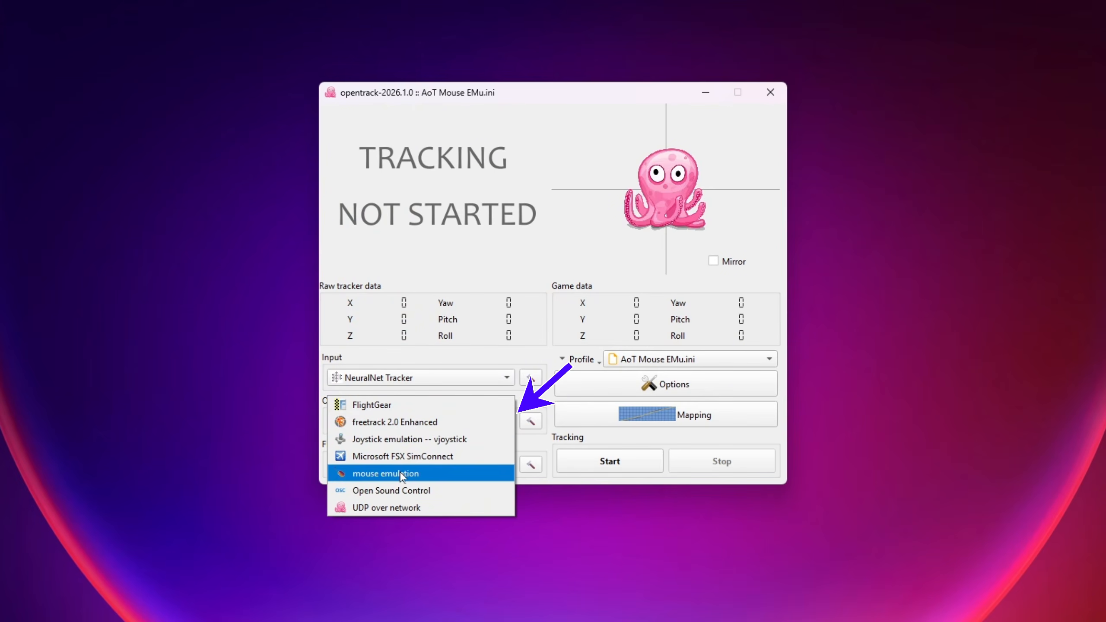
left_click(432, 474)
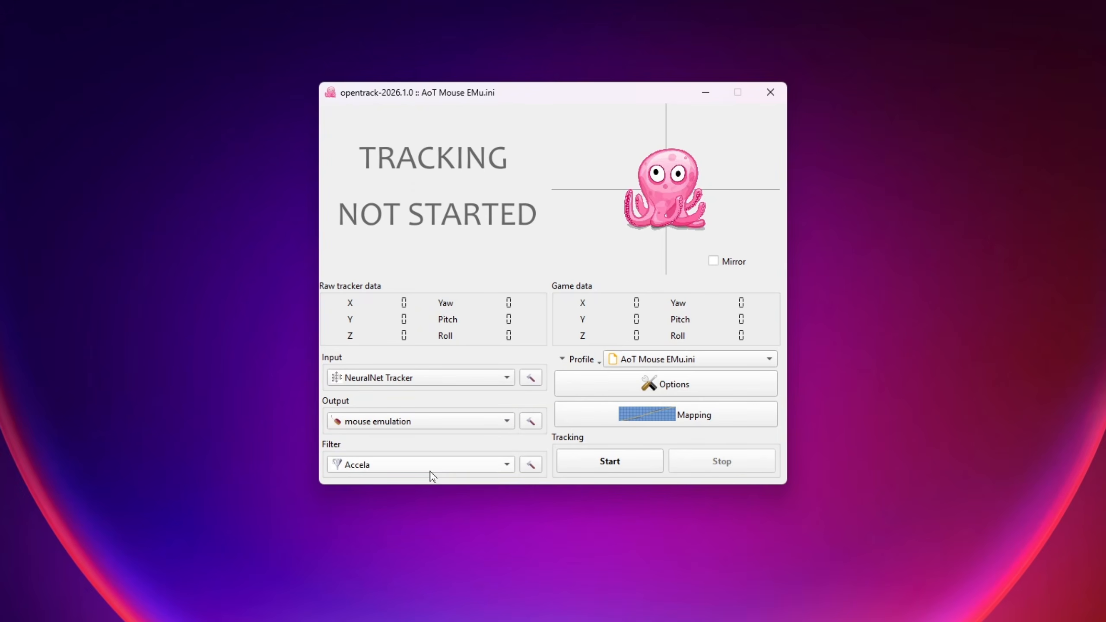
left_click(504, 470)
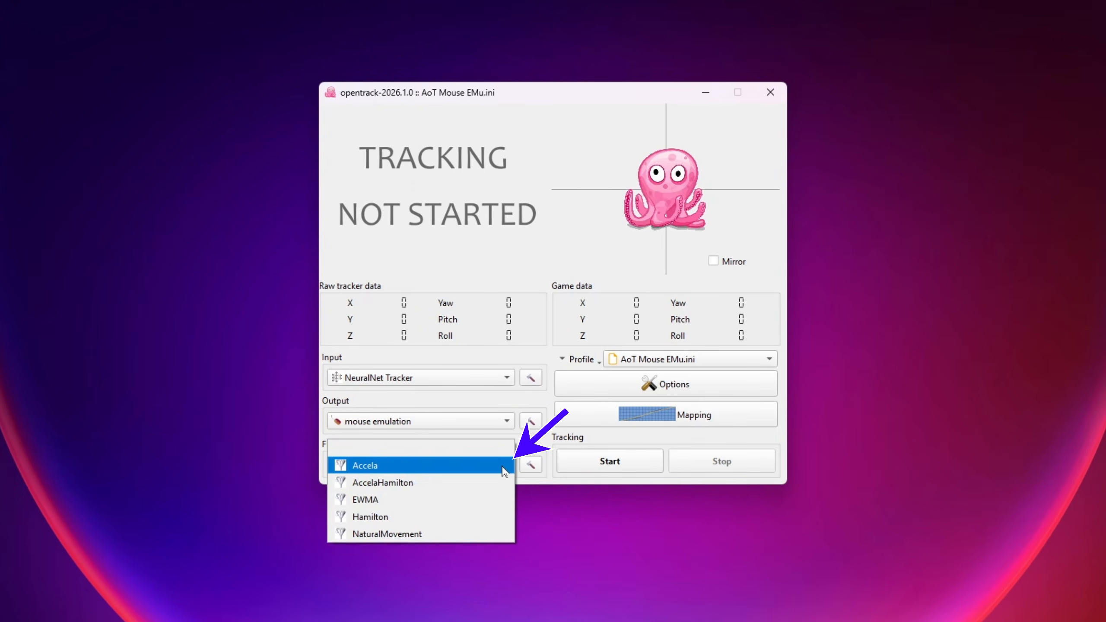
left_click(403, 468)
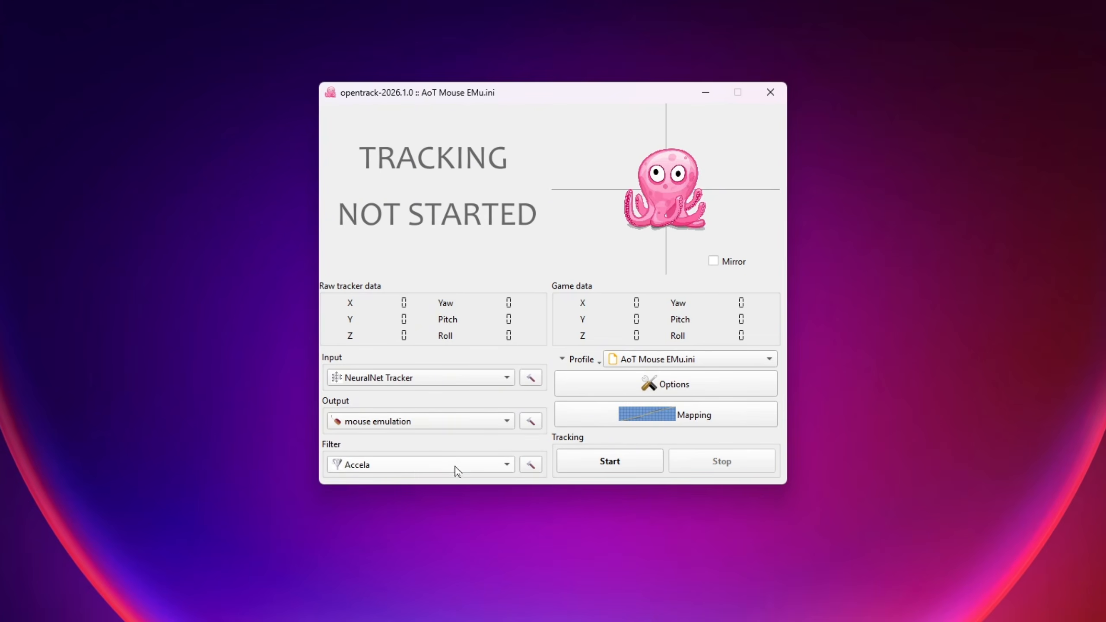
Step: Load the AcesOfThu Mouse Emulation.ini profile and open its options
left_click(771, 360)
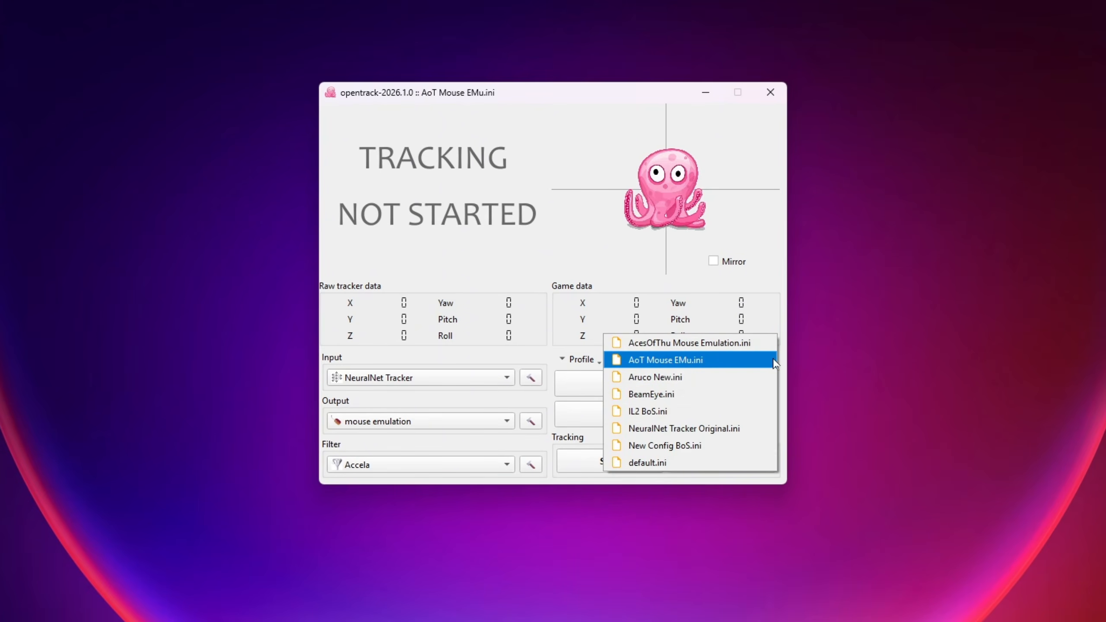
left_click(700, 345)
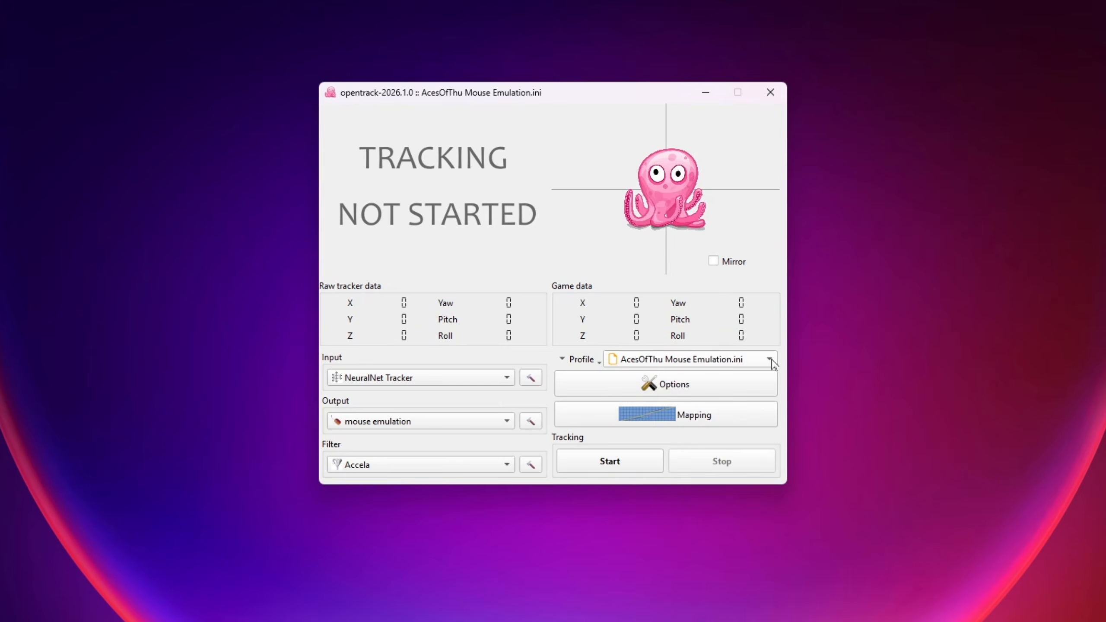
left_click(658, 386)
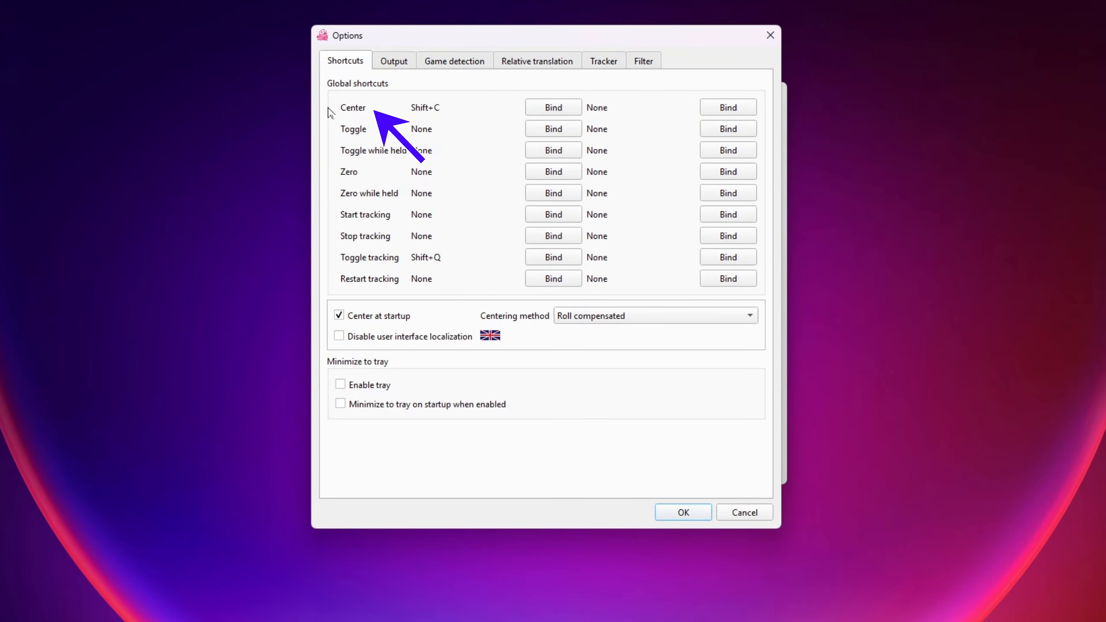
Step: Bind the global shortcuts Center to Shift+C and Toggle to Shift+W
left_click(552, 109)
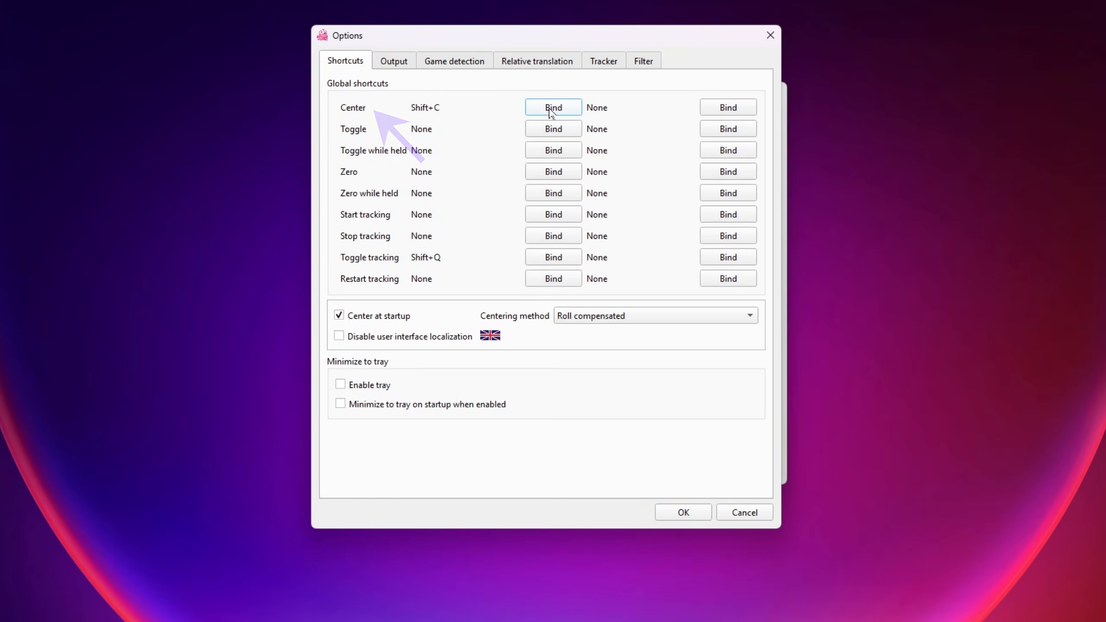
key("shift+c")
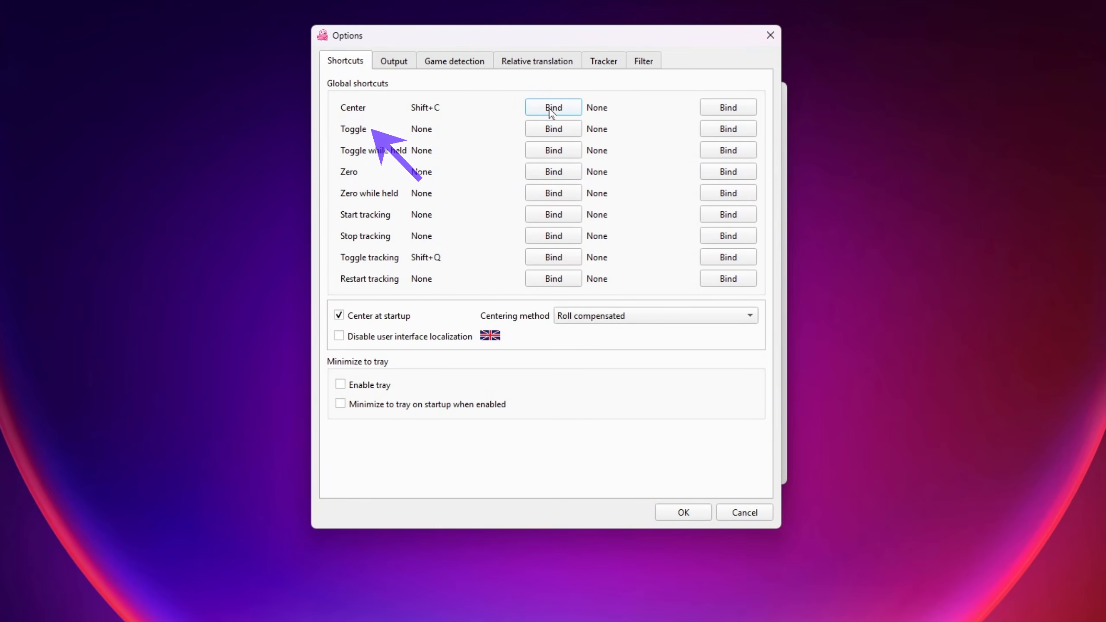
left_click(551, 130)
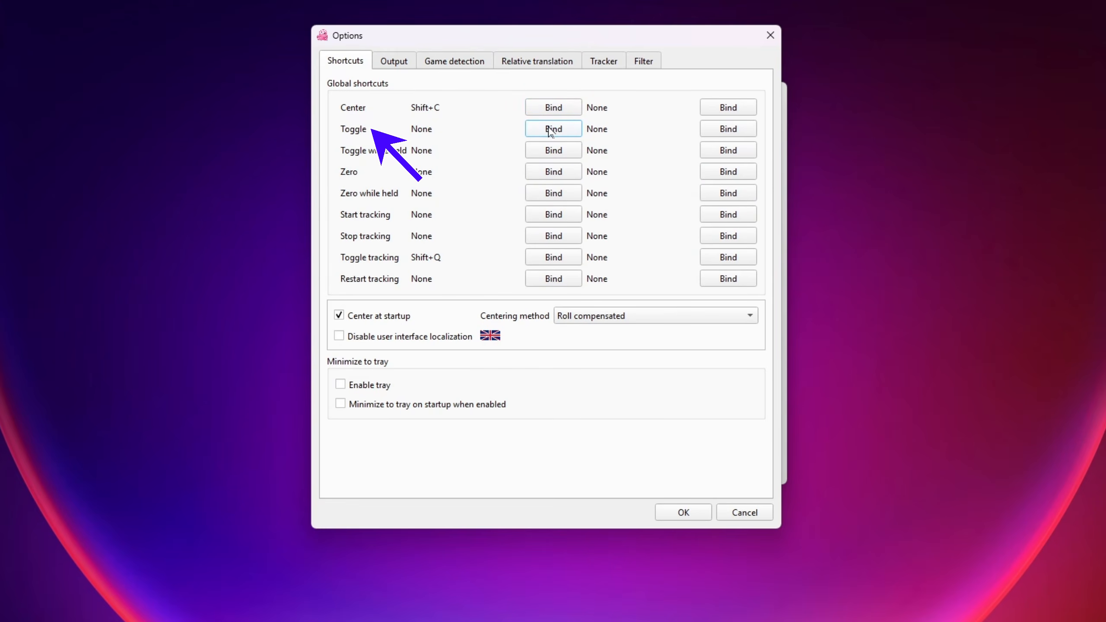
key("shift+w")
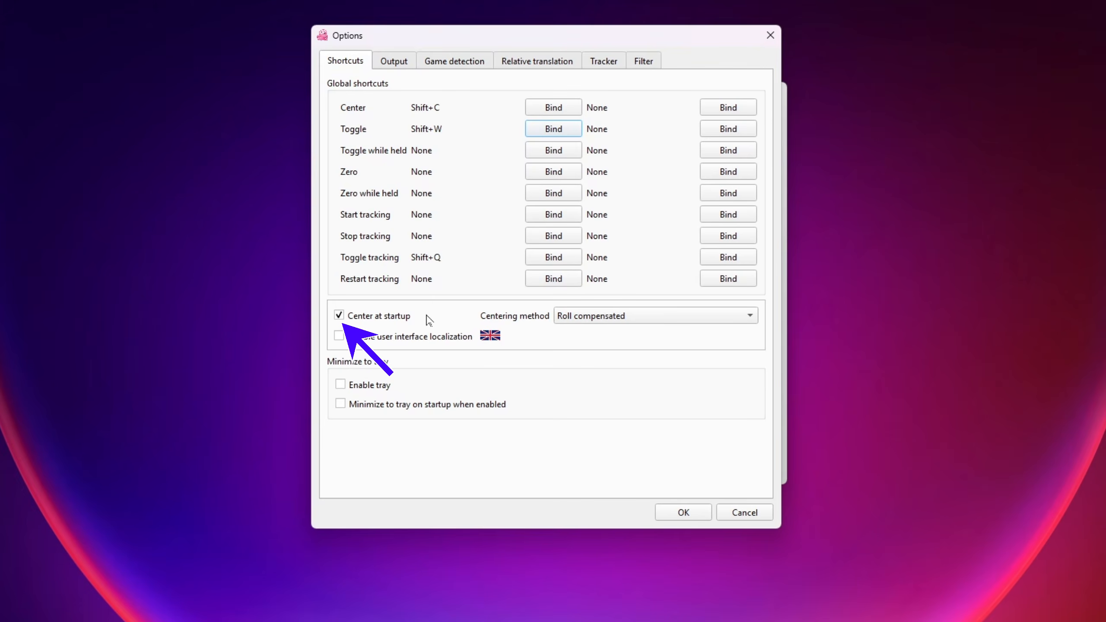
Step: Set the output sources for the Roll, X, Y and Z axes to Disabled
left_click(398, 63)
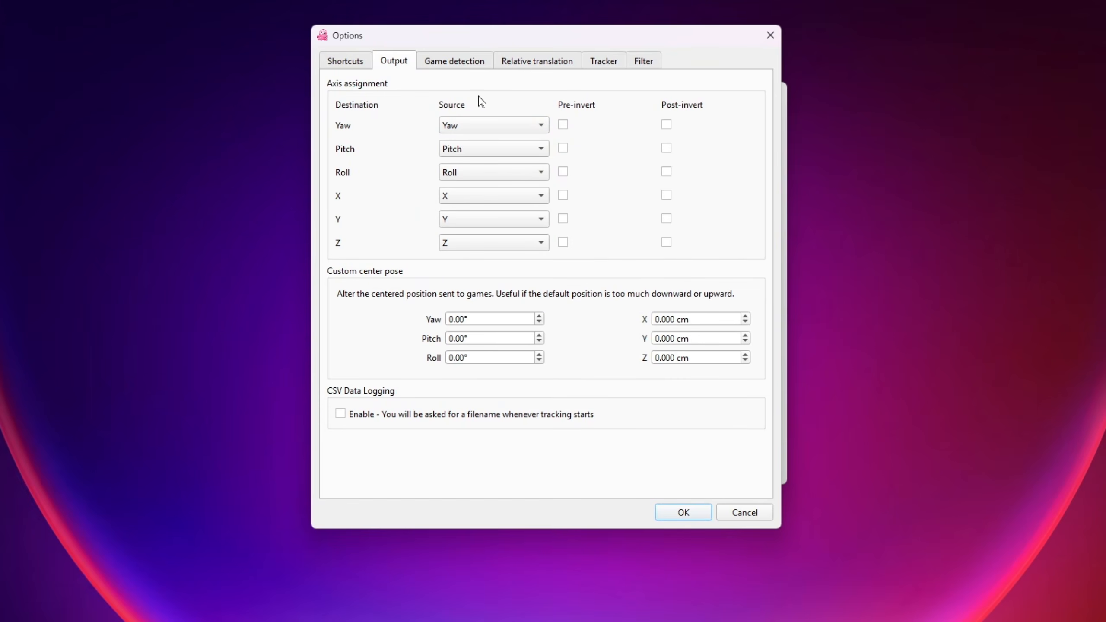
left_click(542, 173)
left_click(473, 190)
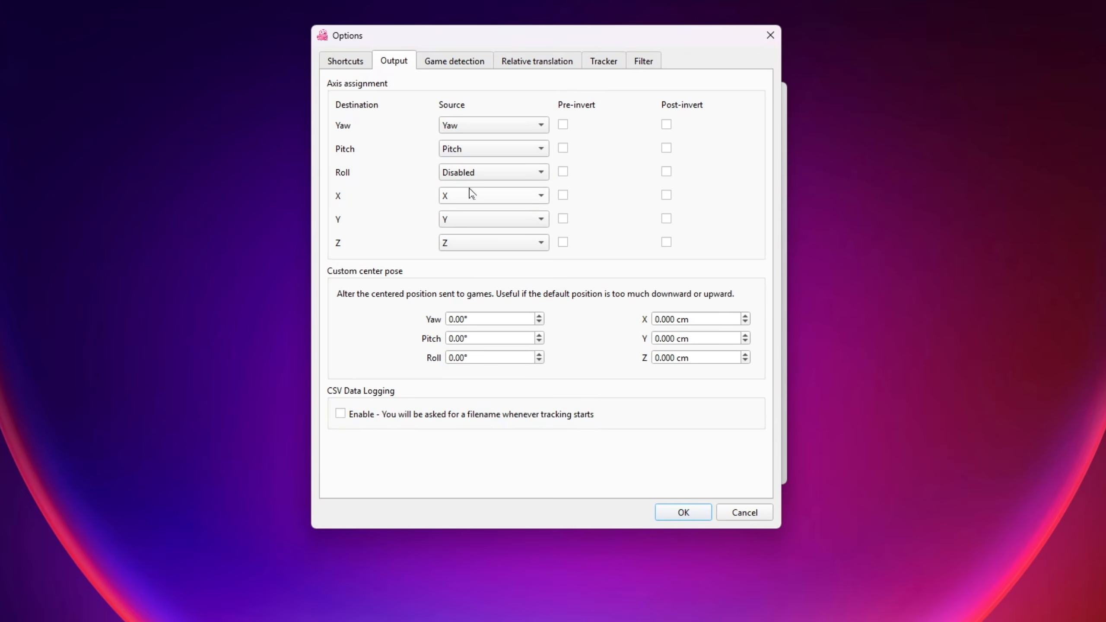
left_click(540, 199)
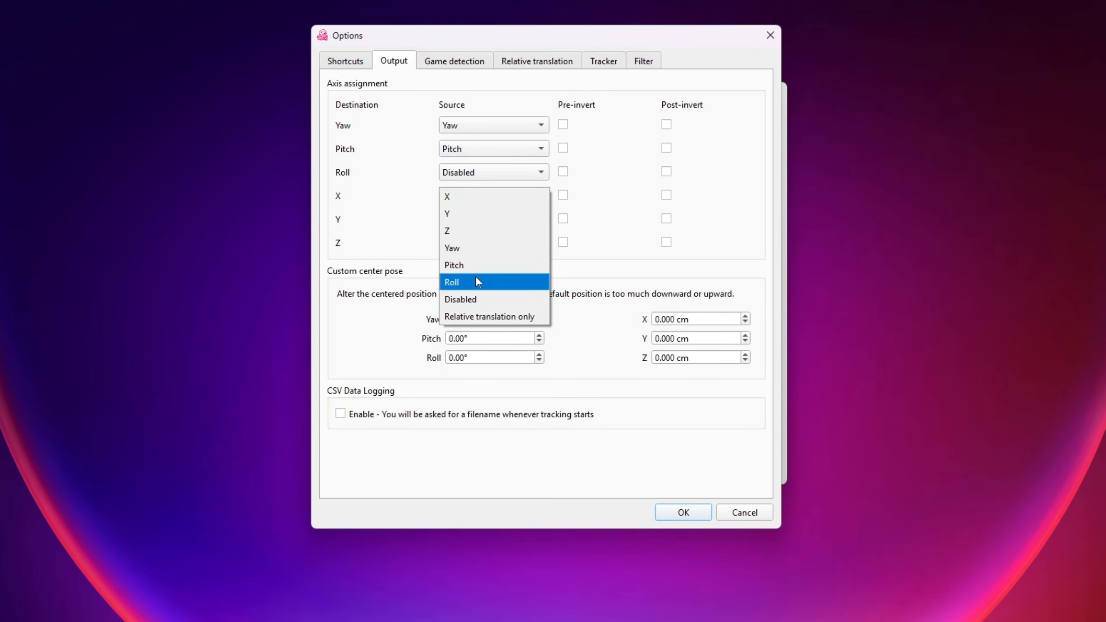
left_click(480, 301)
left_click(540, 222)
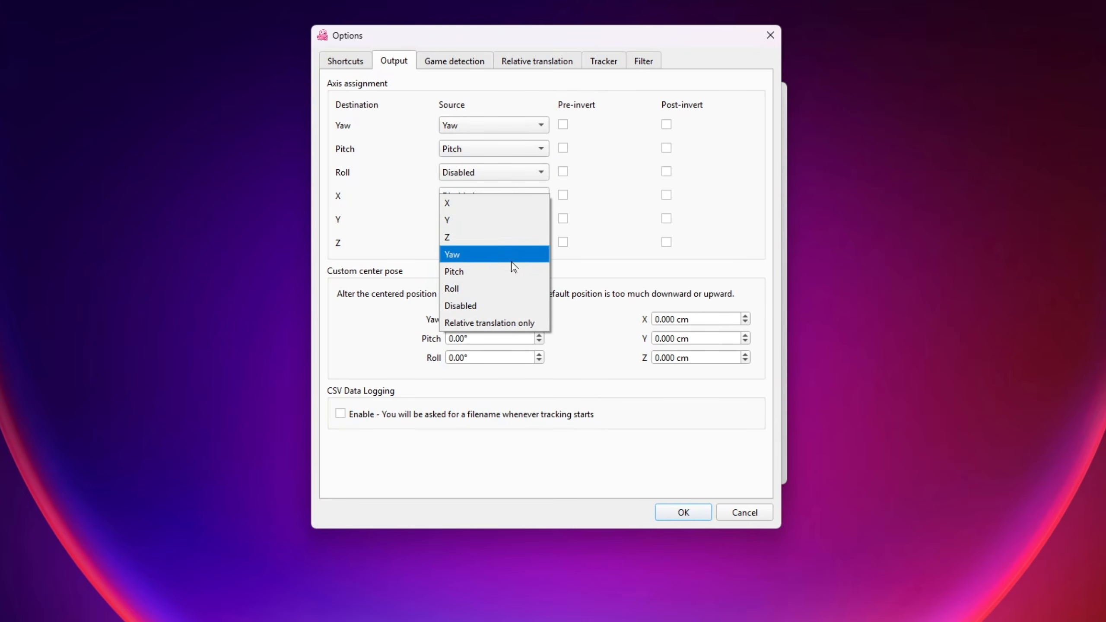
left_click(486, 303)
left_click(542, 244)
left_click(491, 312)
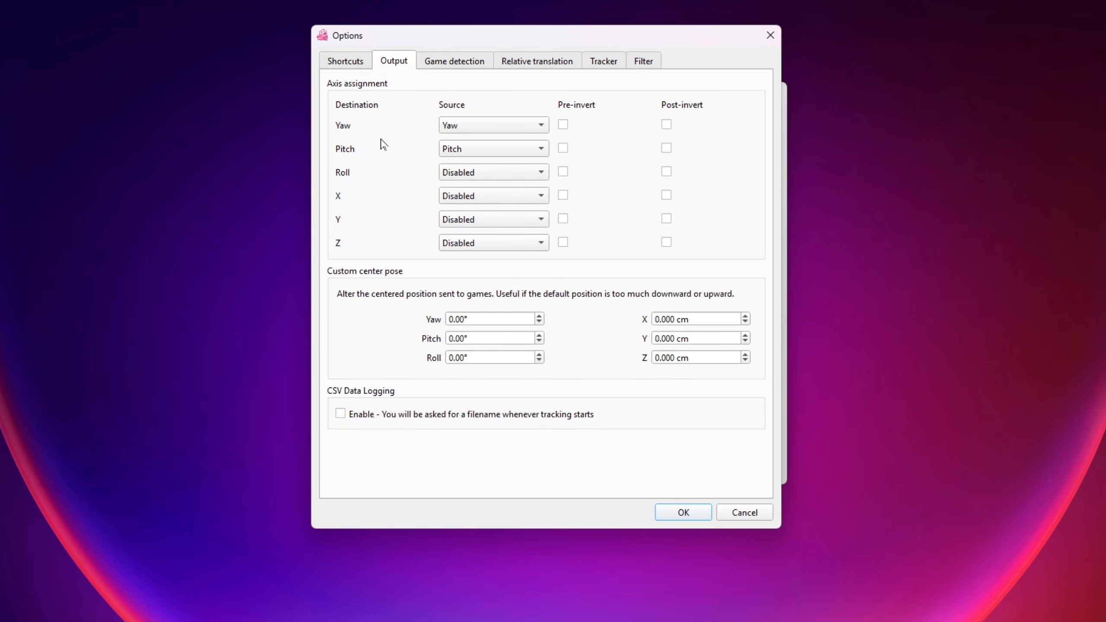
Step: Review the game detection settings and the relative translation mode
left_click(463, 65)
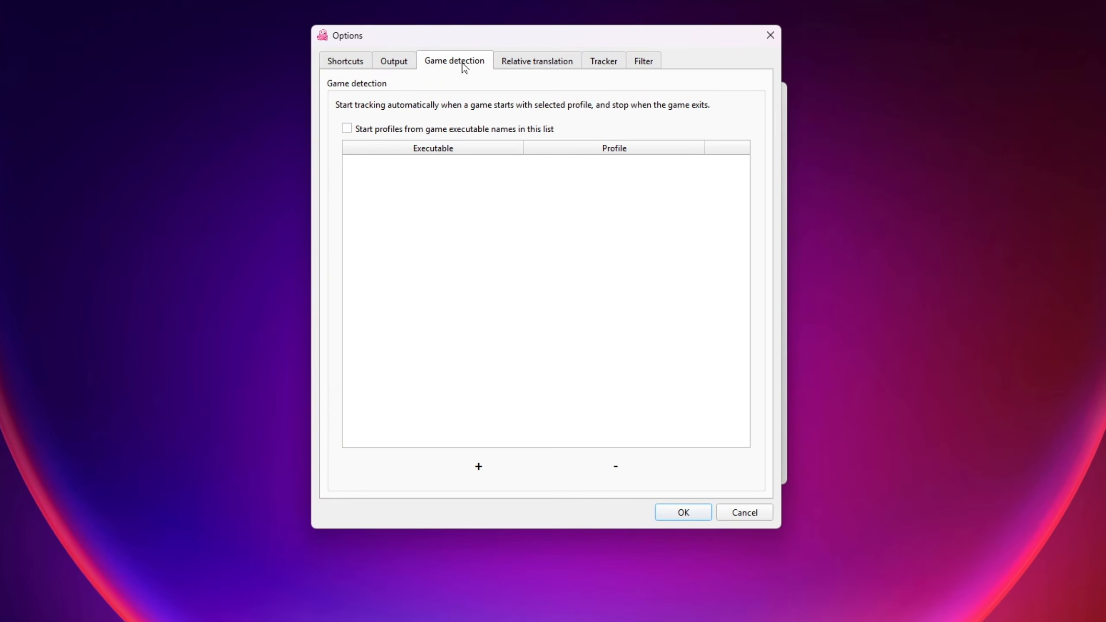
left_click(545, 65)
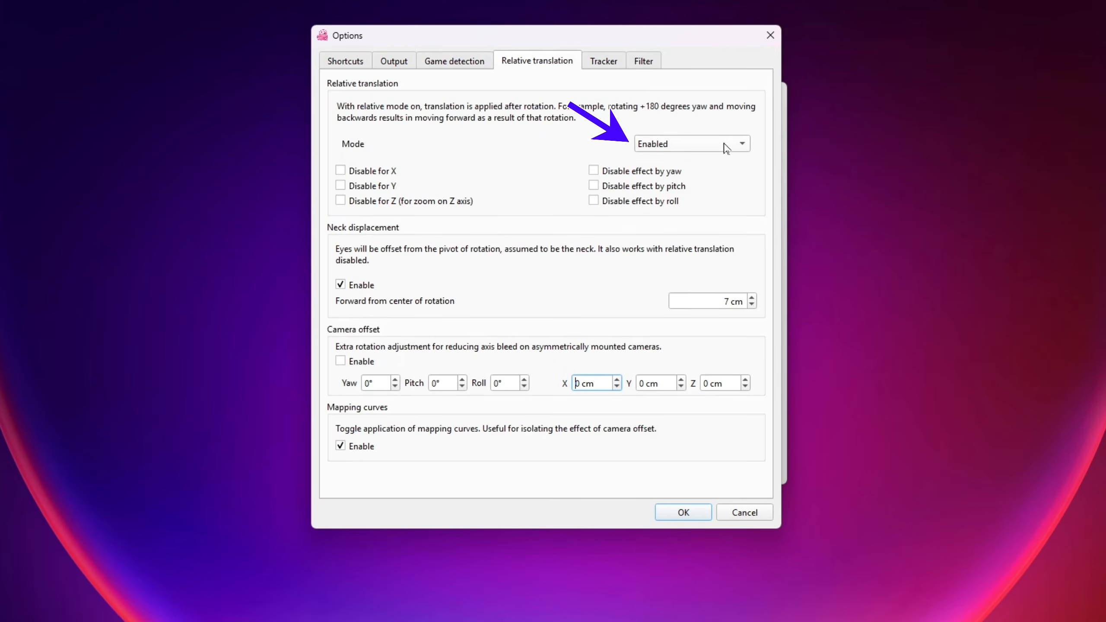
left_click(742, 147)
left_click(745, 149)
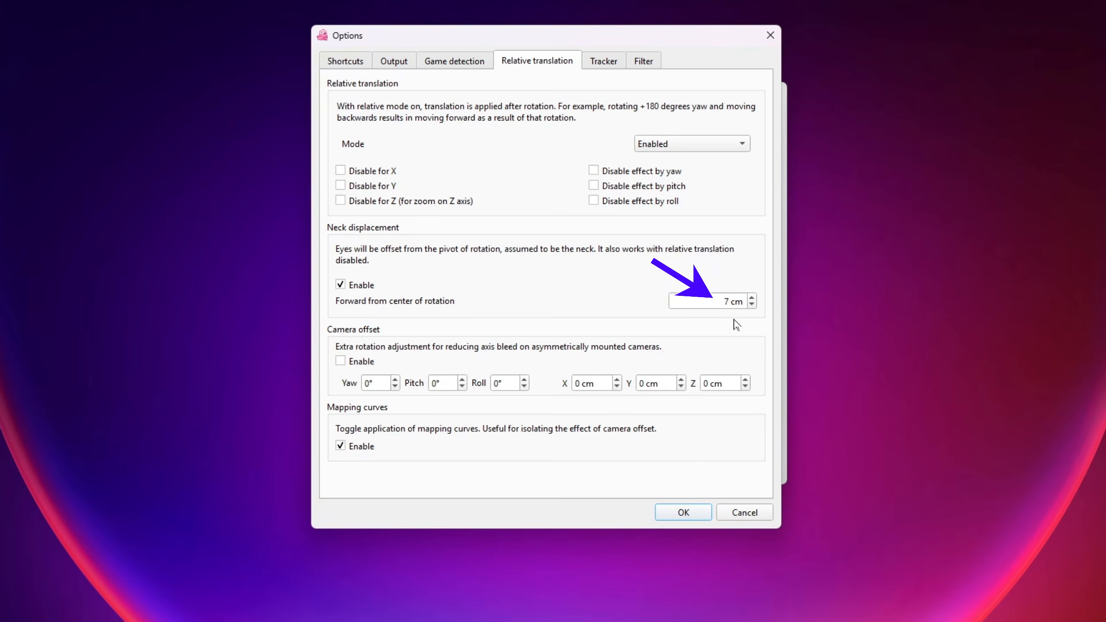
Step: Set the tracker camera's resolution to 640 x 480
left_click(605, 62)
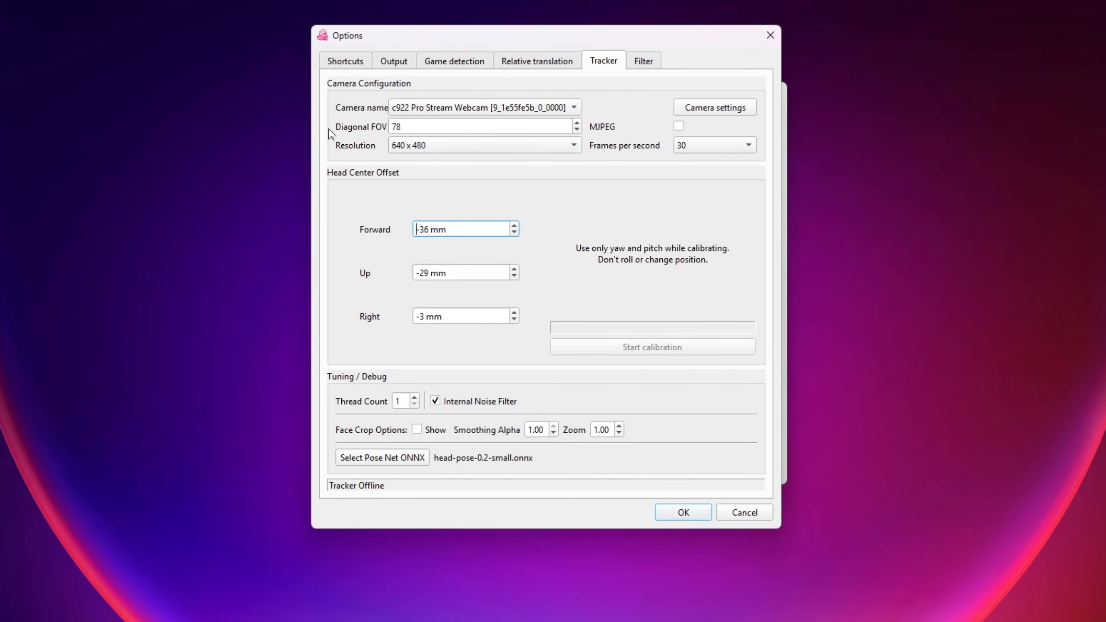
left_click(579, 151)
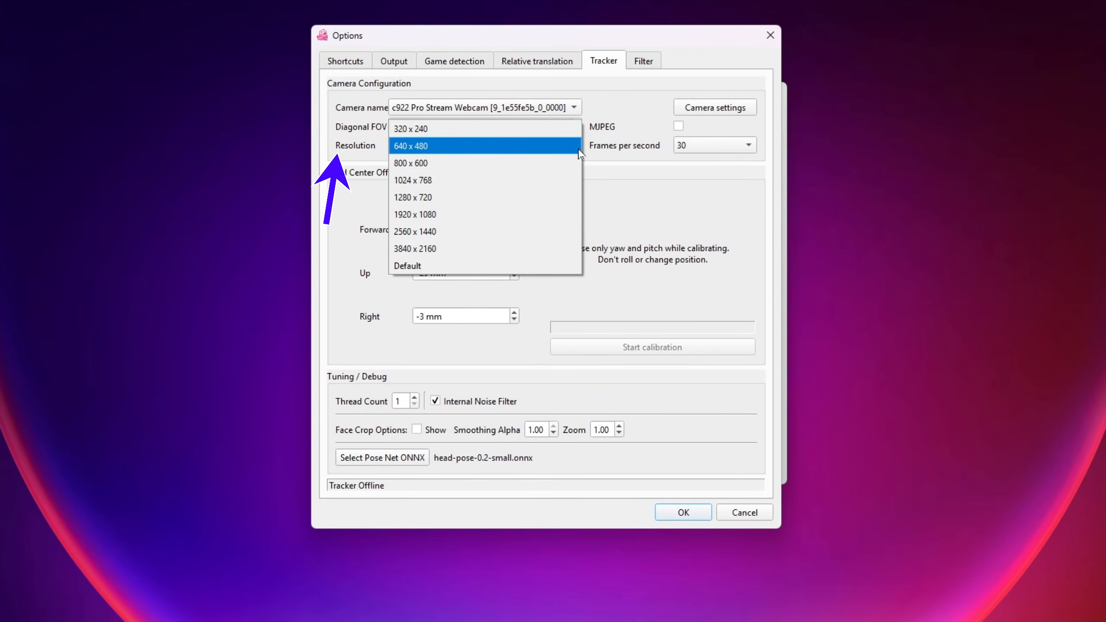
left_click(518, 148)
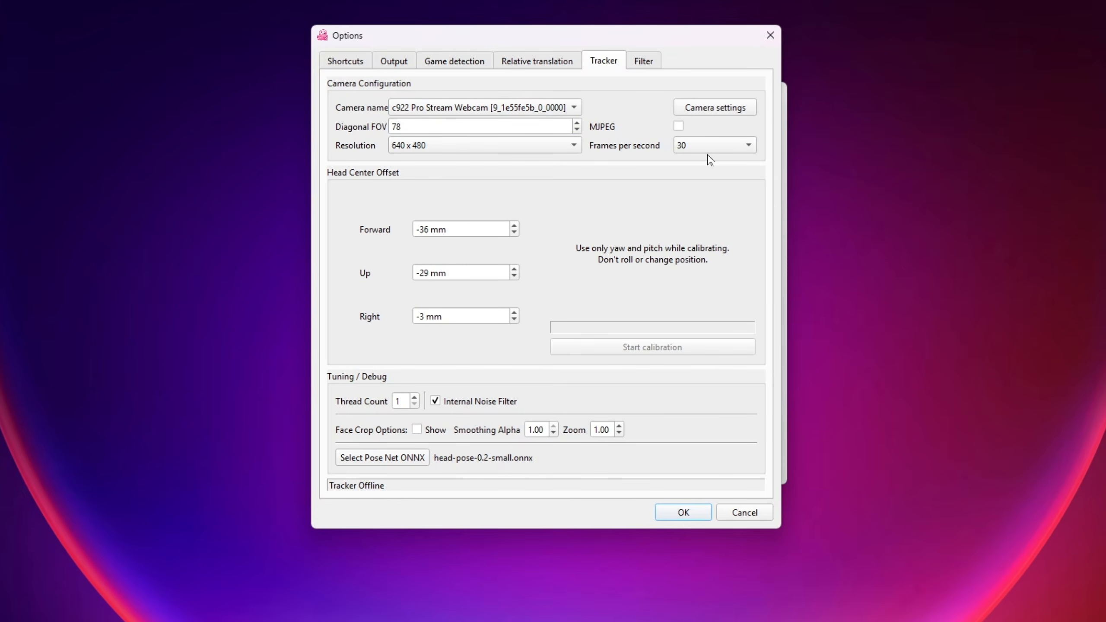
Step: Examine the webcam's video properties, close them, and check the filter settings
left_click(717, 113)
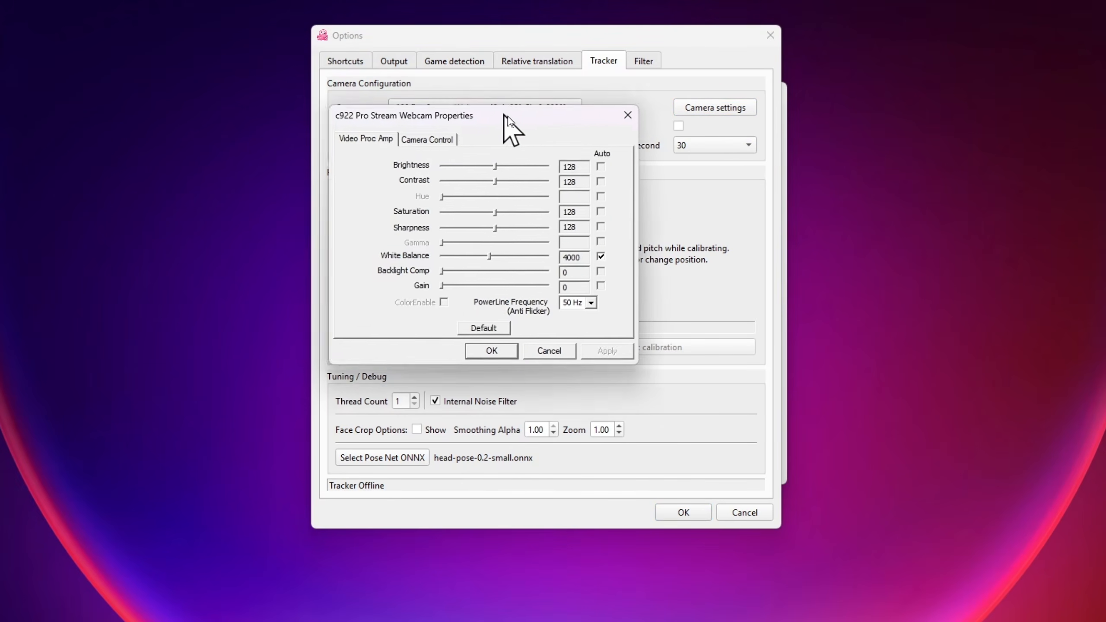
left_click_drag(504, 114, 546, 146)
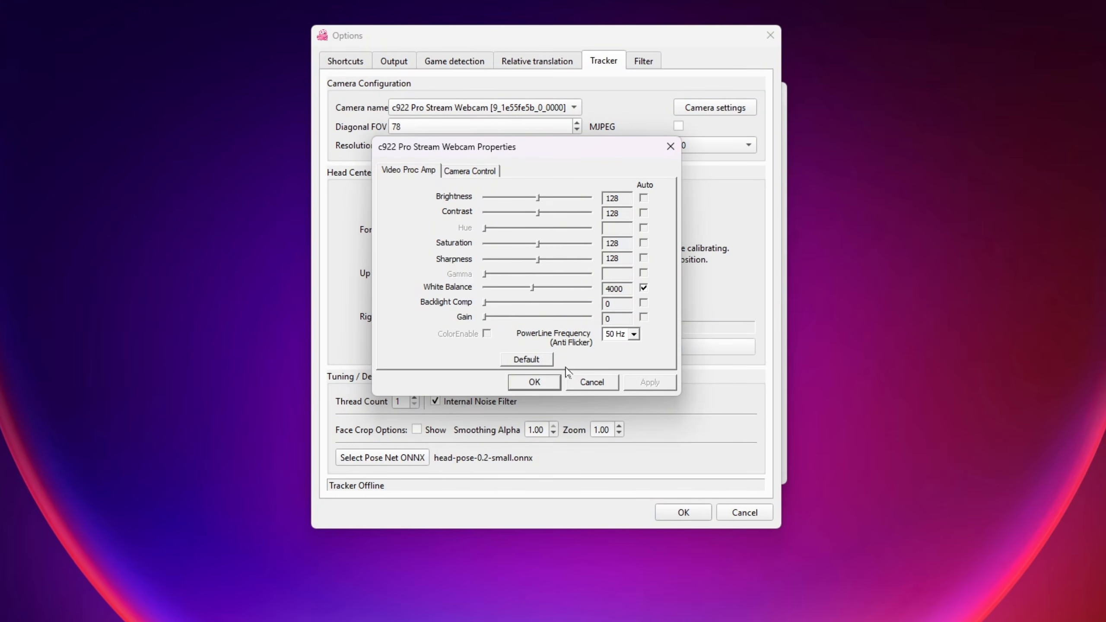
left_click(534, 383)
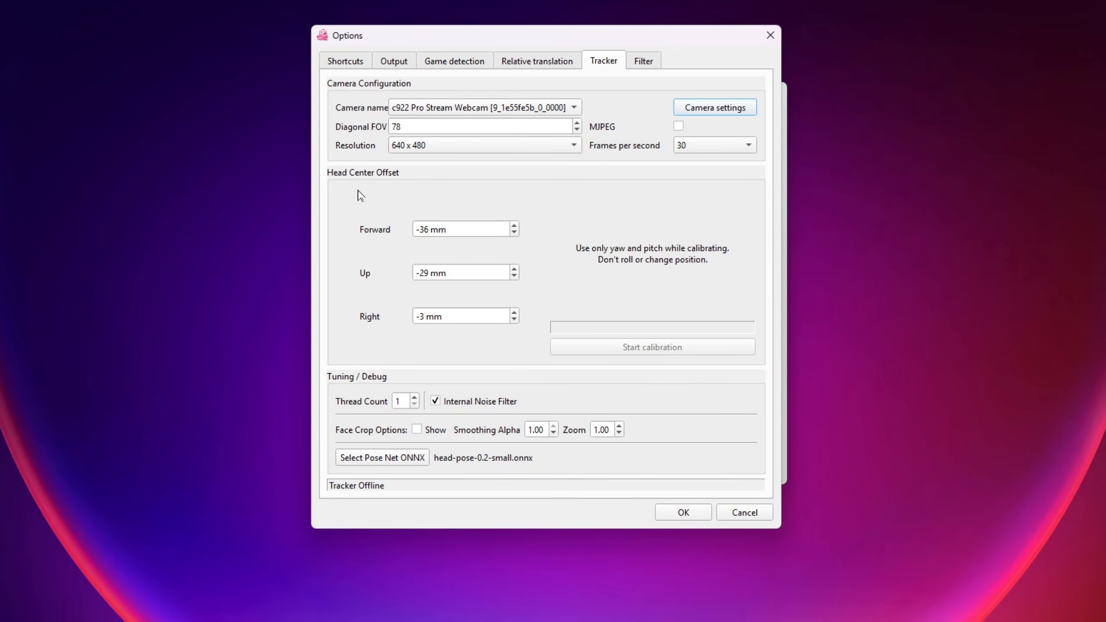
left_click(645, 62)
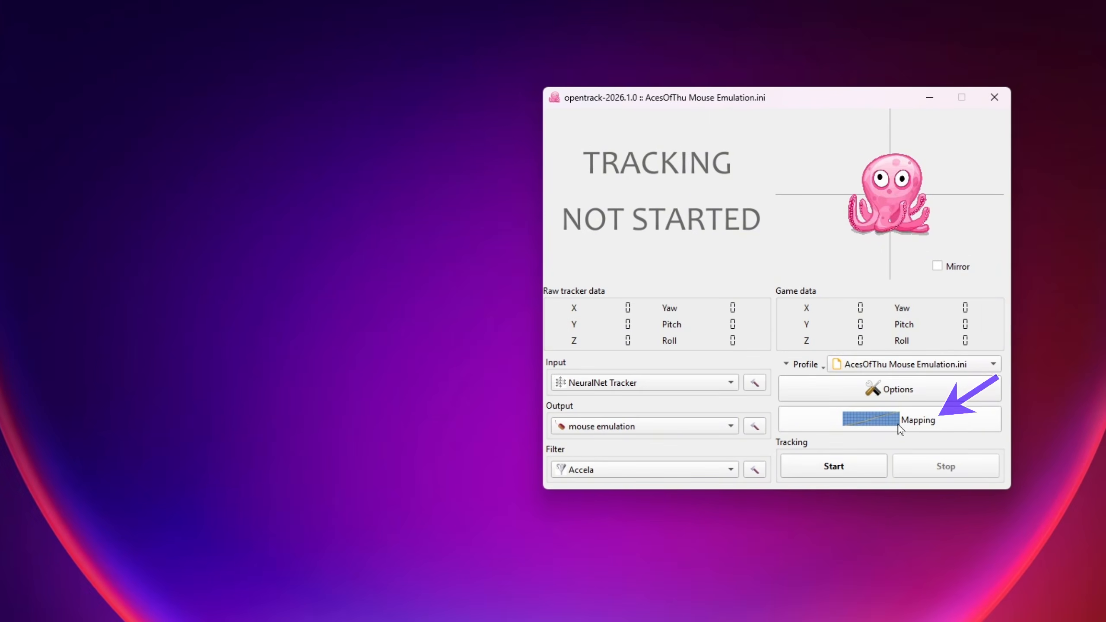
Step: Open the mapping curves, set the yaw maximum input to 25°, and remove the middle point from the yaw curve
left_click(899, 427)
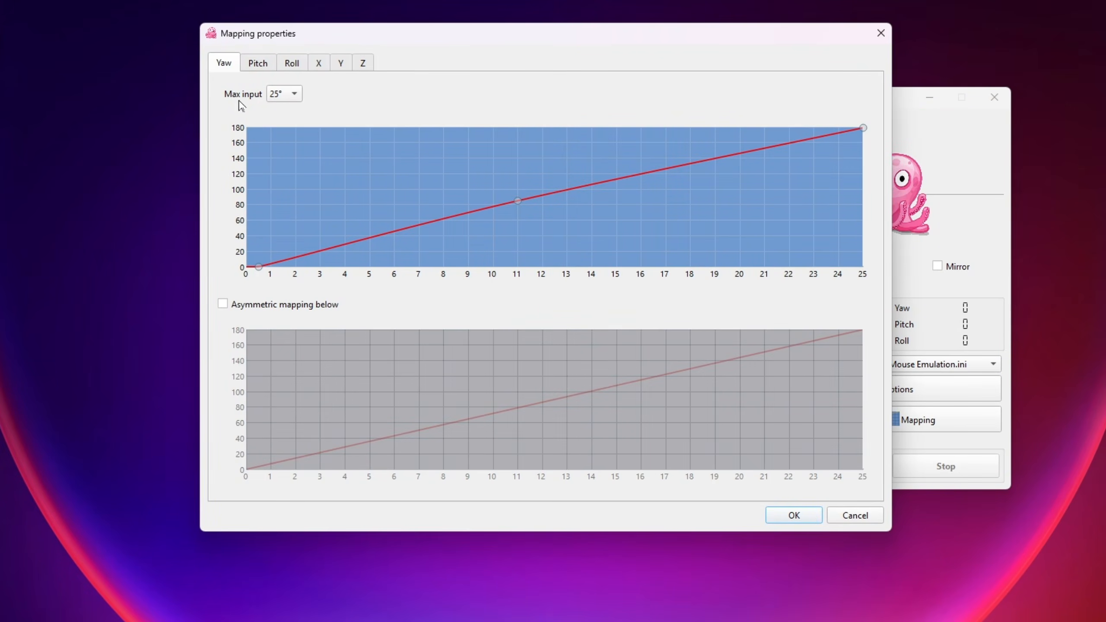
left_click(296, 98)
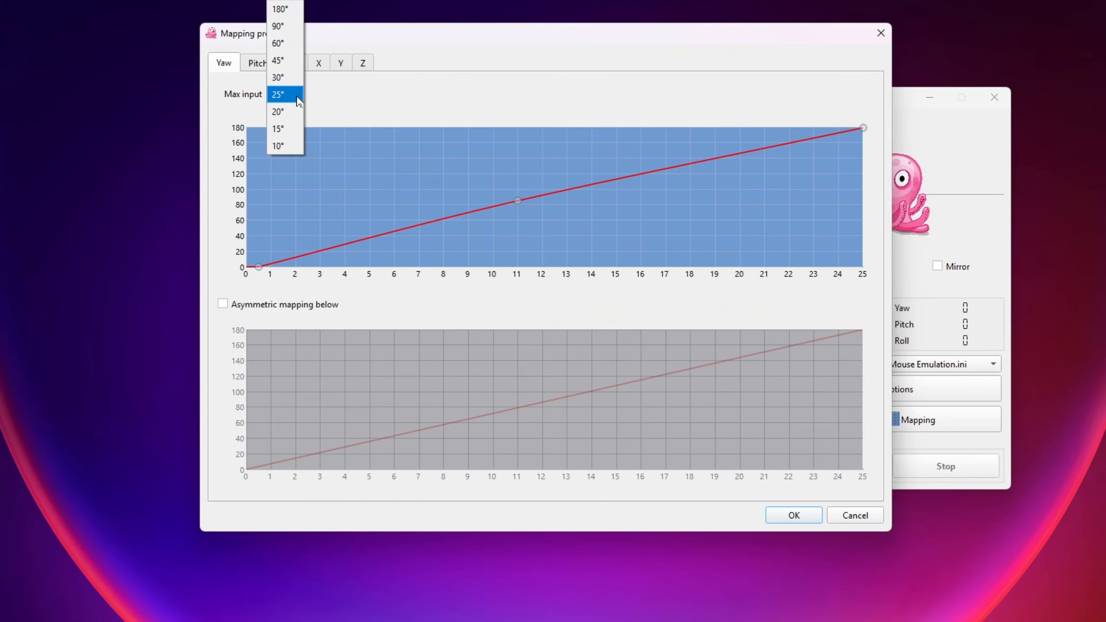
left_click(285, 94)
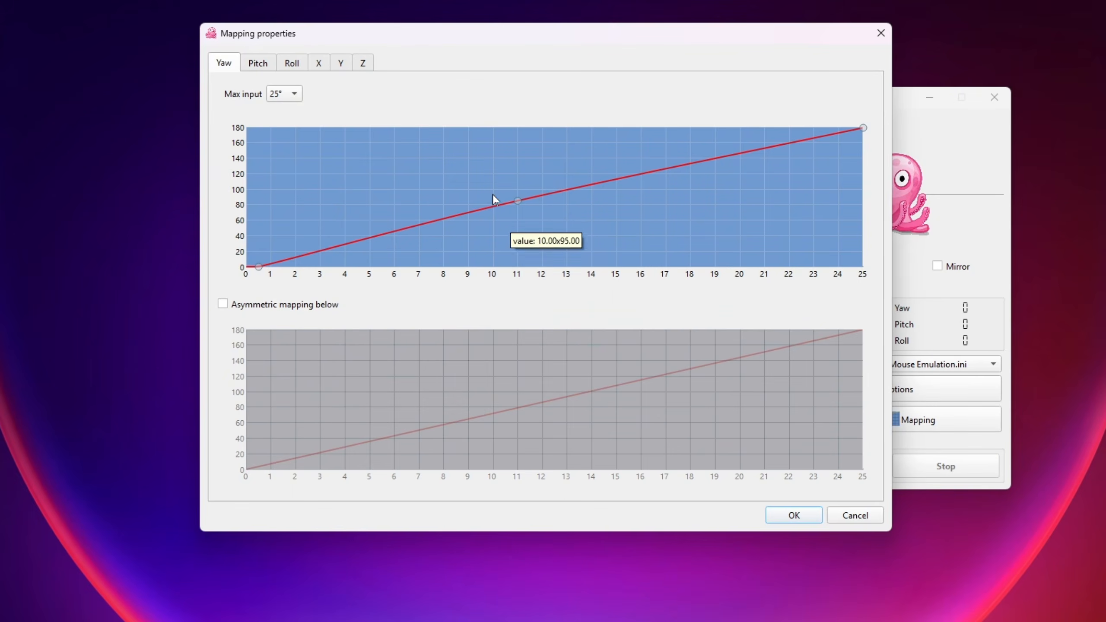
right_click(517, 201)
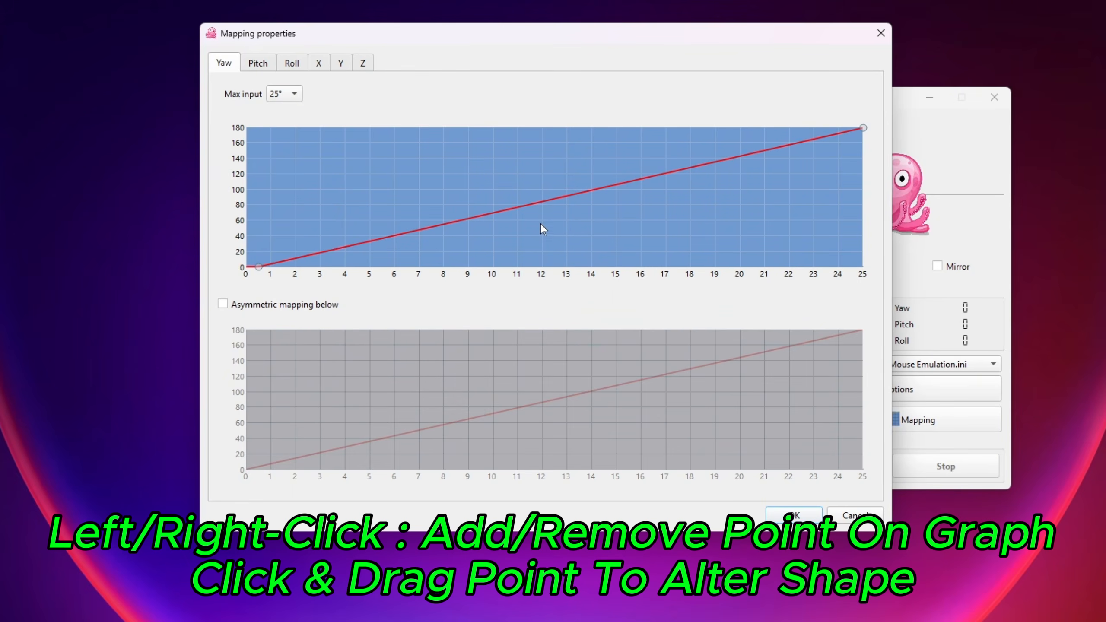
Step: Try reshaping the yaw curve with an added middle point at about 11° input, and remove the point
left_click(529, 207)
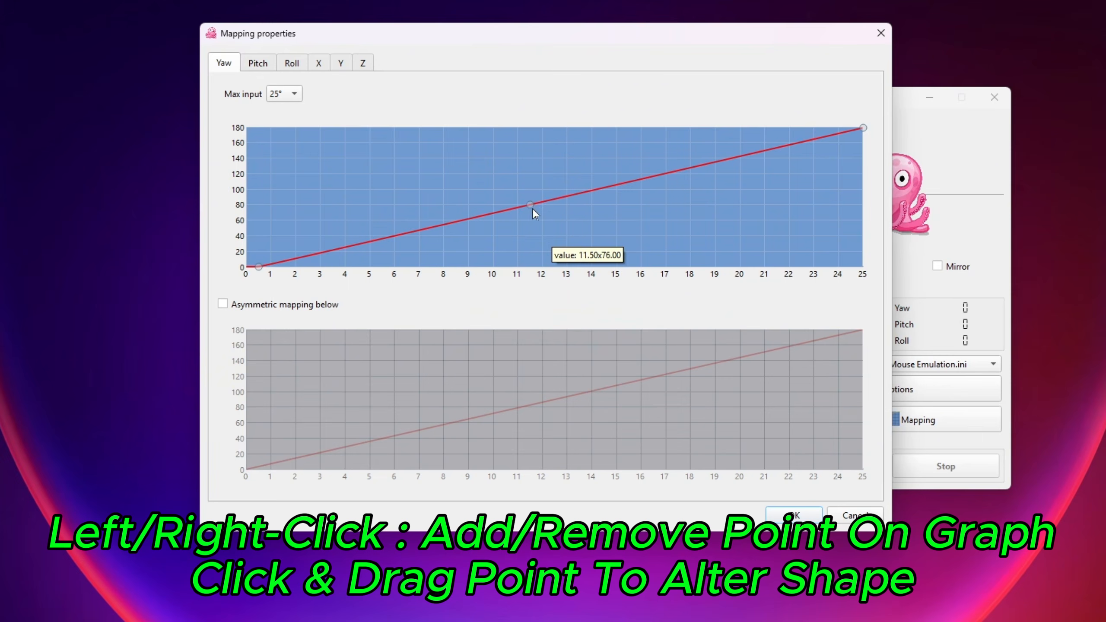
mouse_move(533, 208)
left_mouse_down()
mouse_move(495, 174)
mouse_move(534, 225)
mouse_move(501, 175)
mouse_move(517, 196)
left_mouse_up()
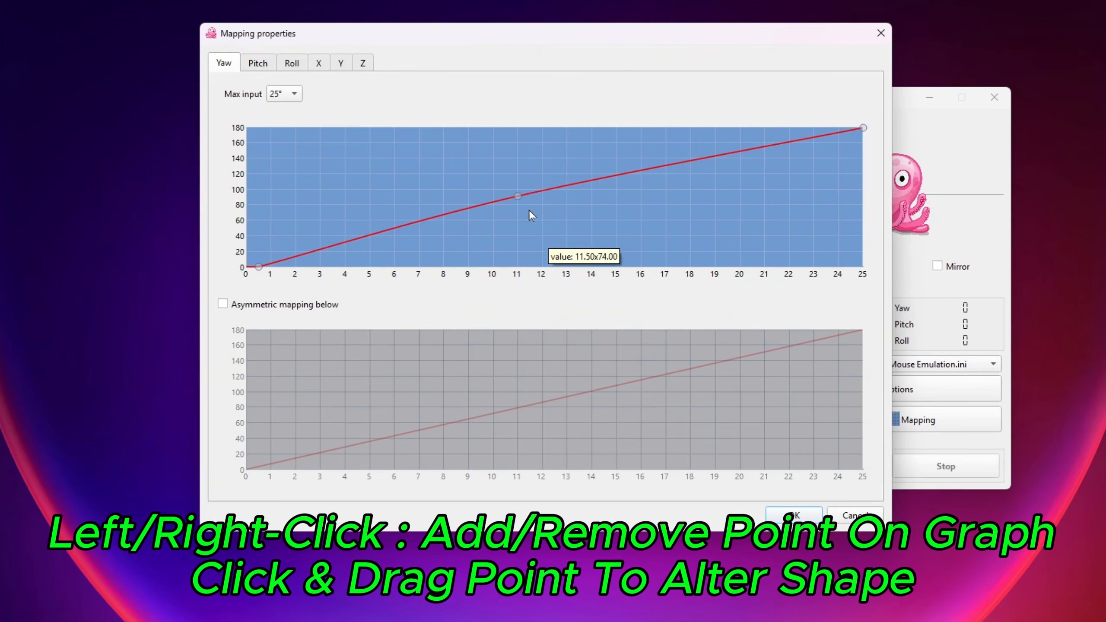
right_click(518, 197)
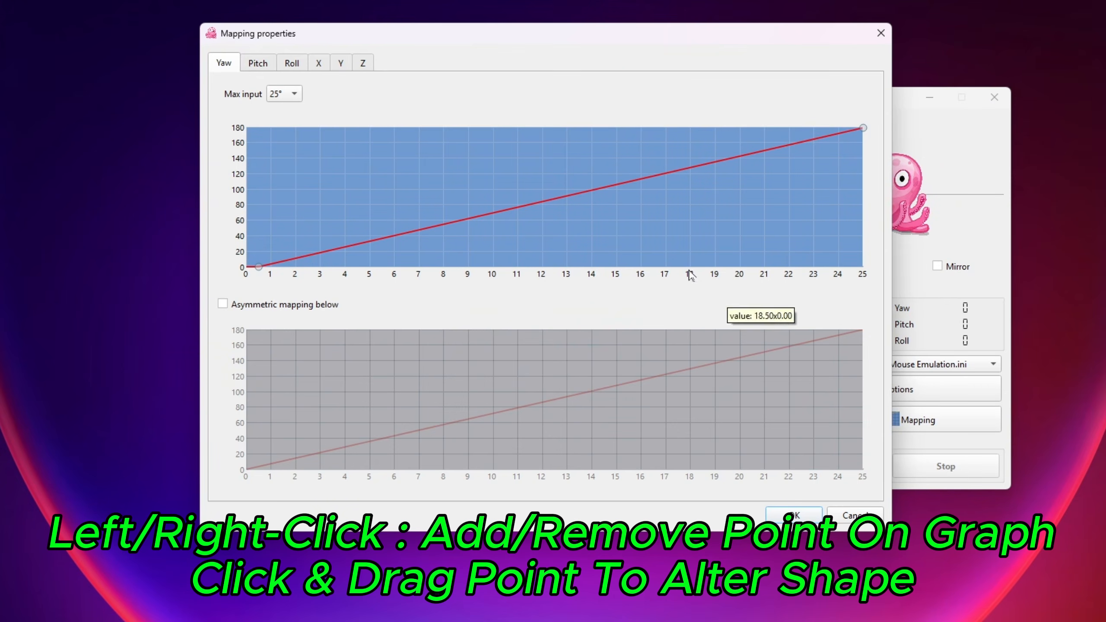
Step: Hold the yaw curve's lowest point at 0.5° input with zero output, and start tracking with the mapping window alongside
mouse_move(260, 267)
left_mouse_down()
mouse_move(282, 269)
mouse_move(261, 270)
left_mouse_up()
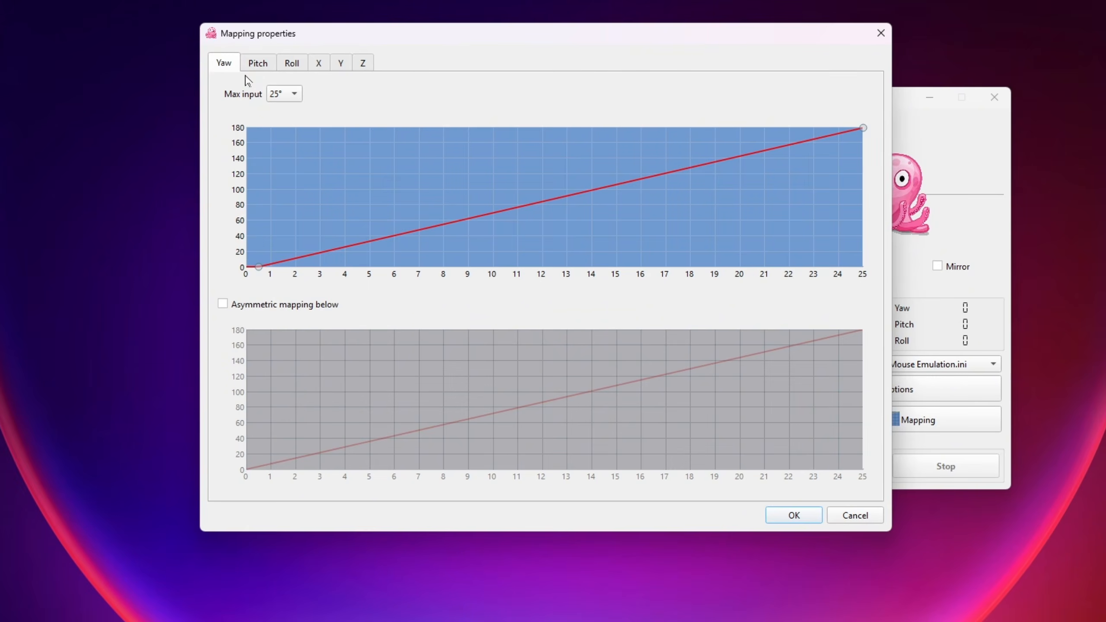
left_click_drag(574, 30, 369, 49)
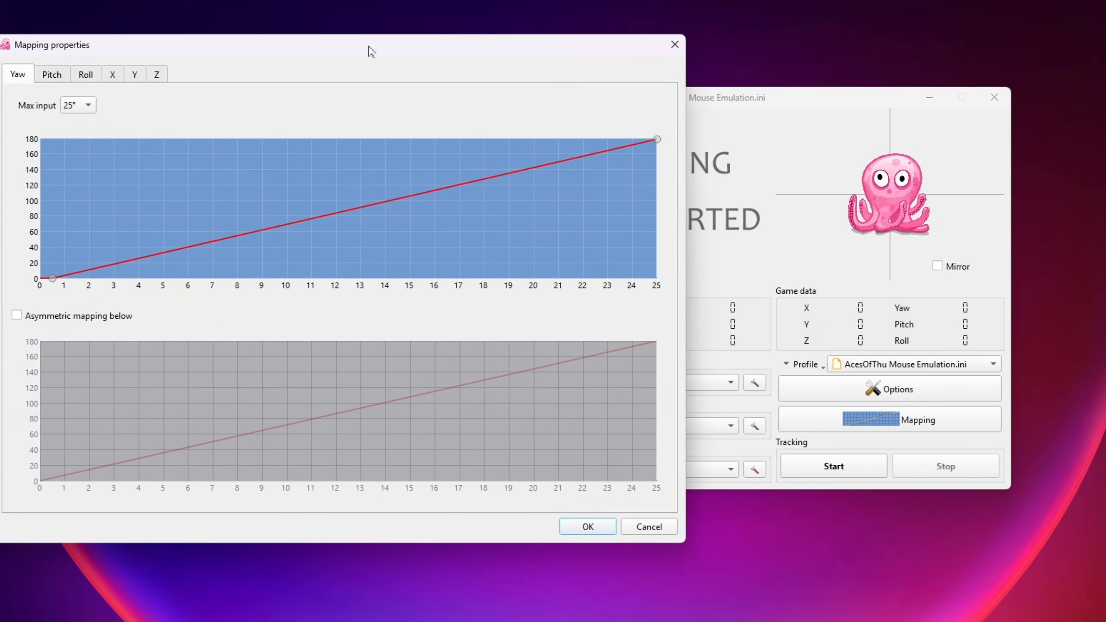
left_click_drag(735, 108, 901, 141)
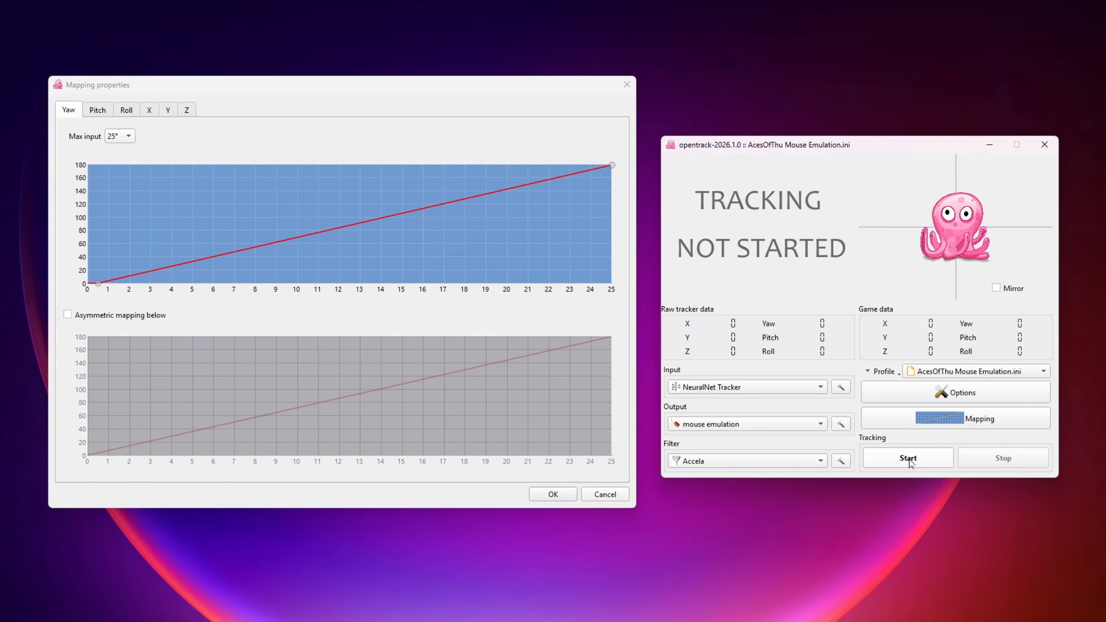
left_click(910, 460)
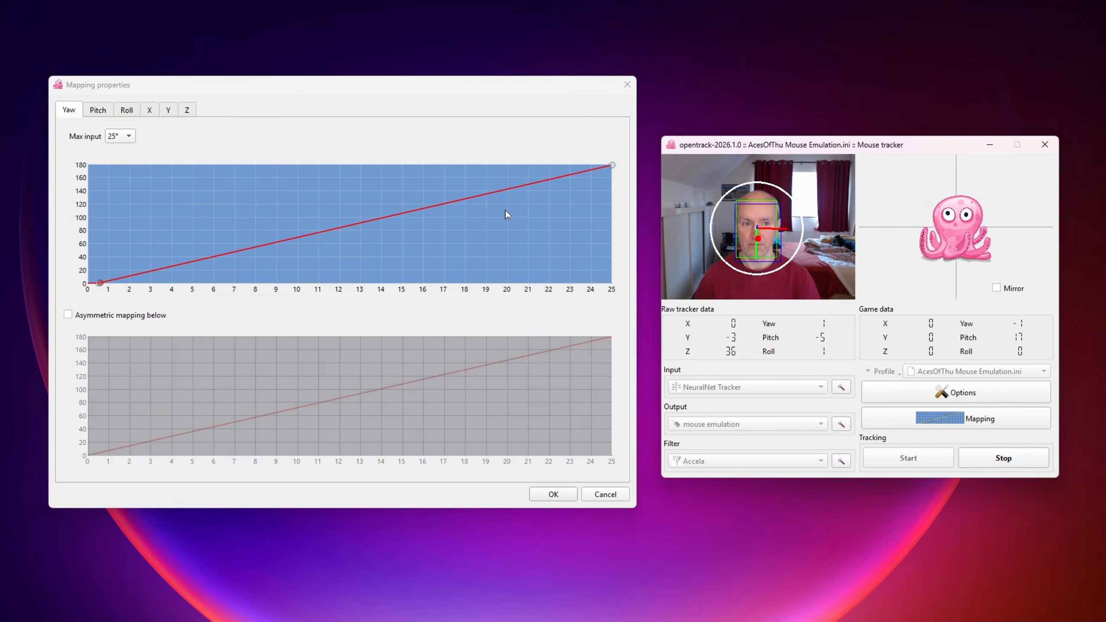
Step: Set the pitch mapping to a maximum input of 10° and a maximum output of 180°
left_click(100, 112)
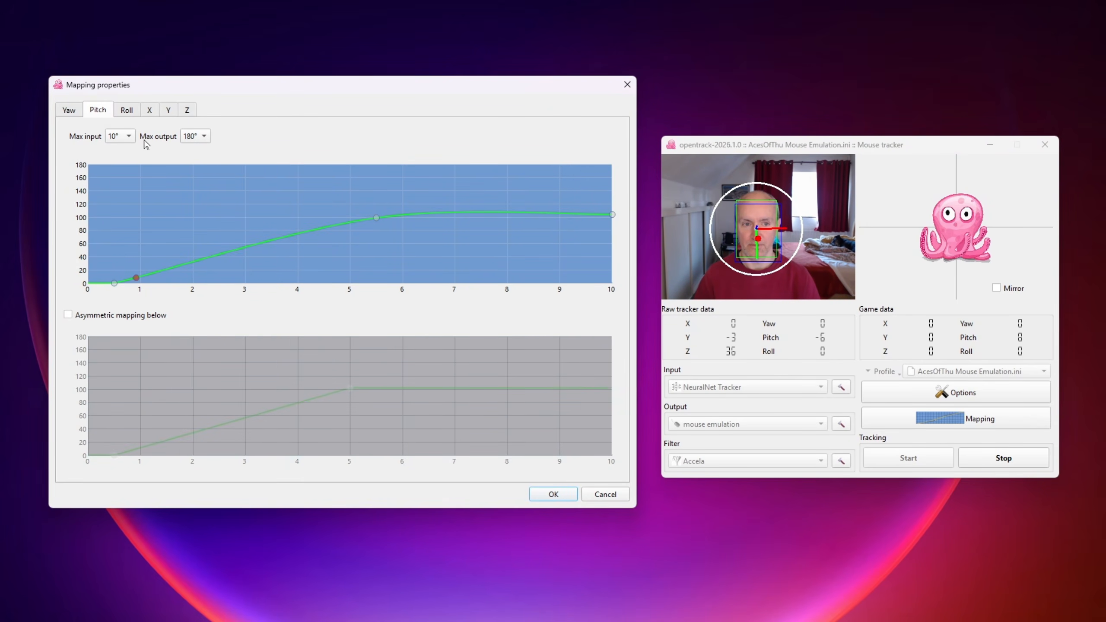
left_click(126, 138)
left_click(127, 138)
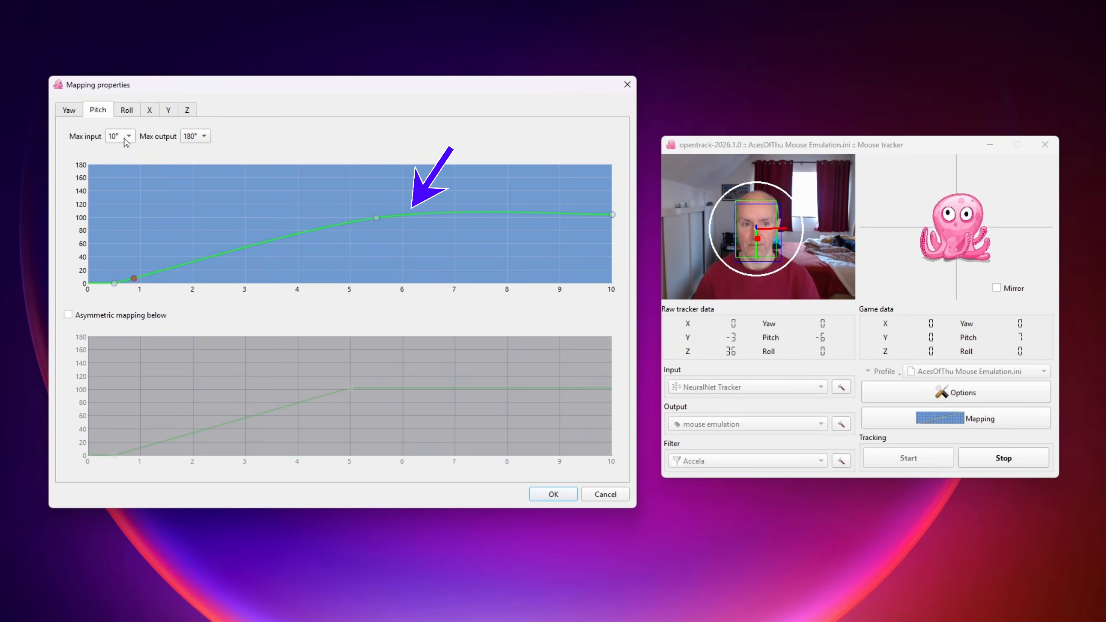
left_click(209, 140)
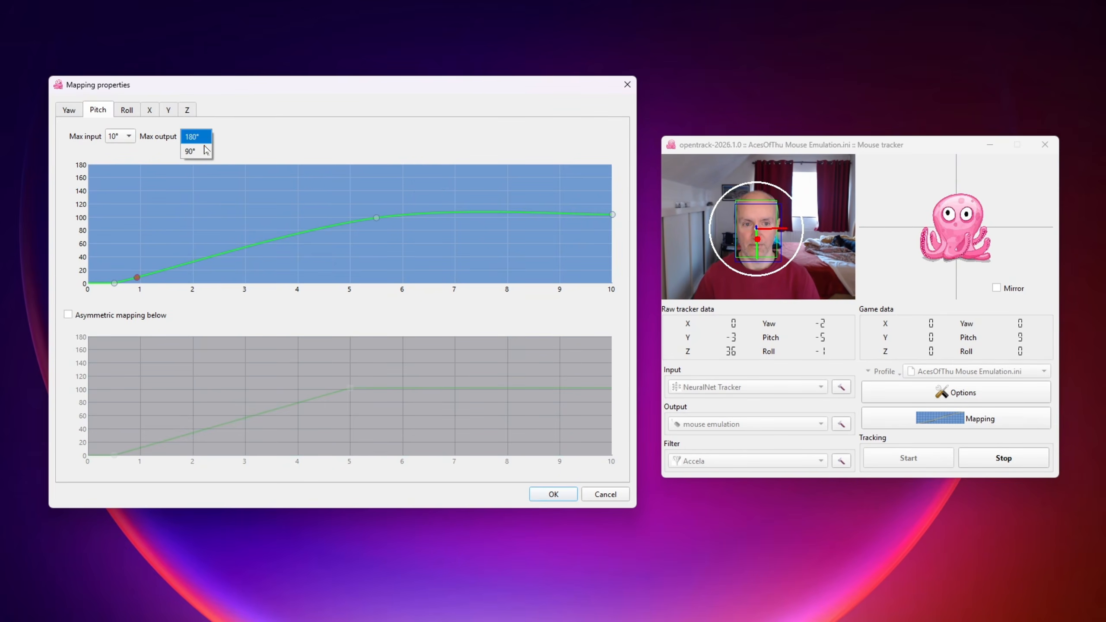
left_click(207, 138)
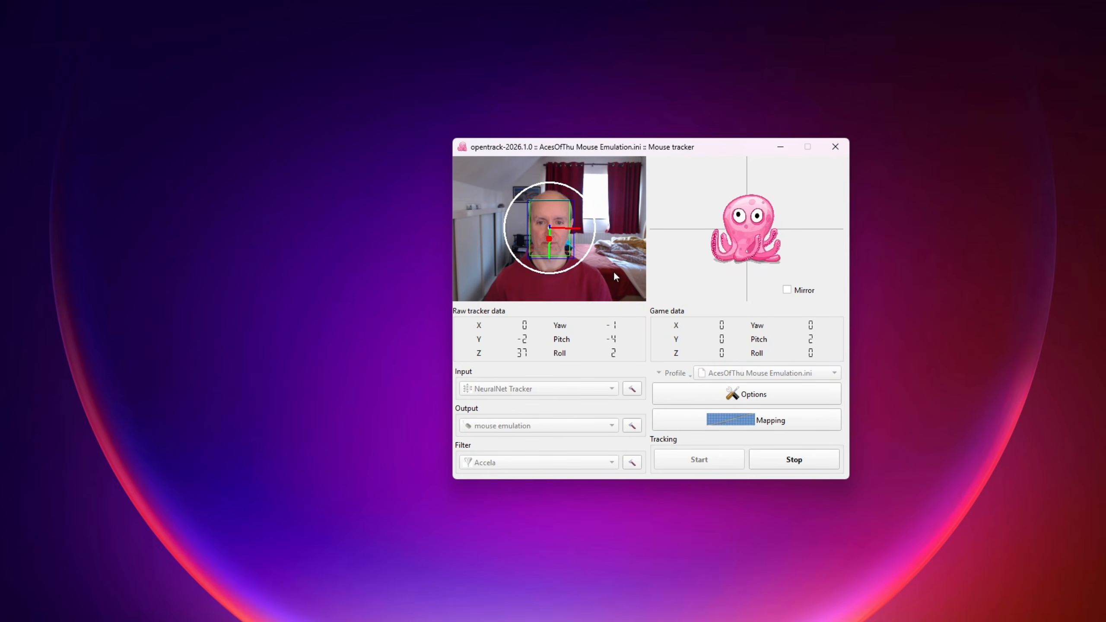
Step: Run the tracker's head center offset calibration and stop it once enough samples are collected
left_click(779, 402)
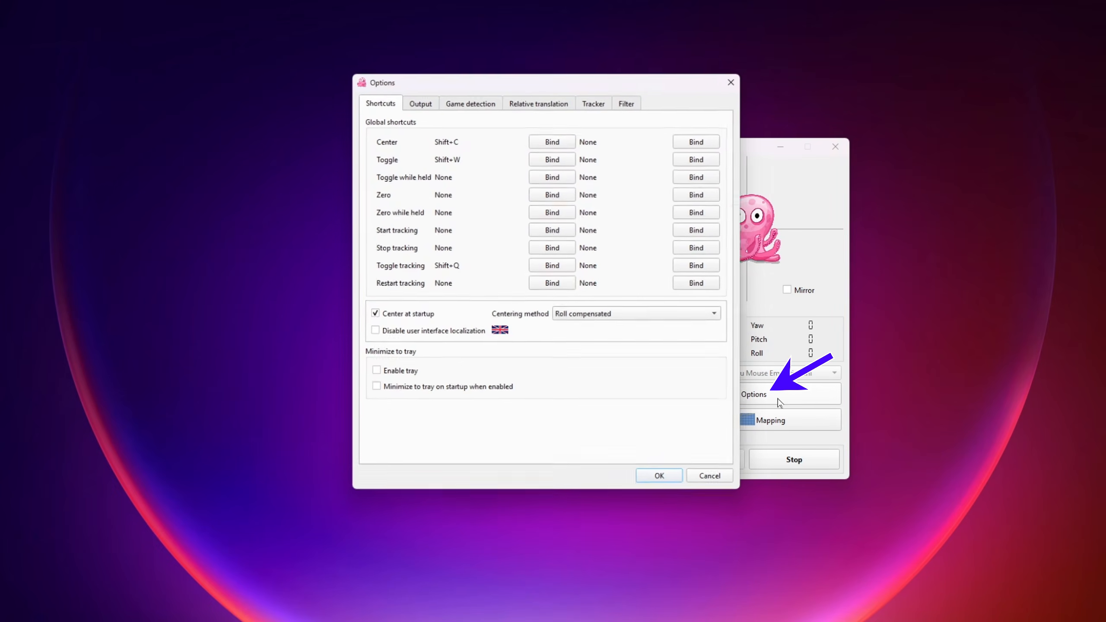
mouse_move(616, 87)
left_mouse_down()
mouse_move(435, 113)
mouse_move(331, 109)
mouse_move(311, 96)
left_mouse_up()
left_click(295, 113)
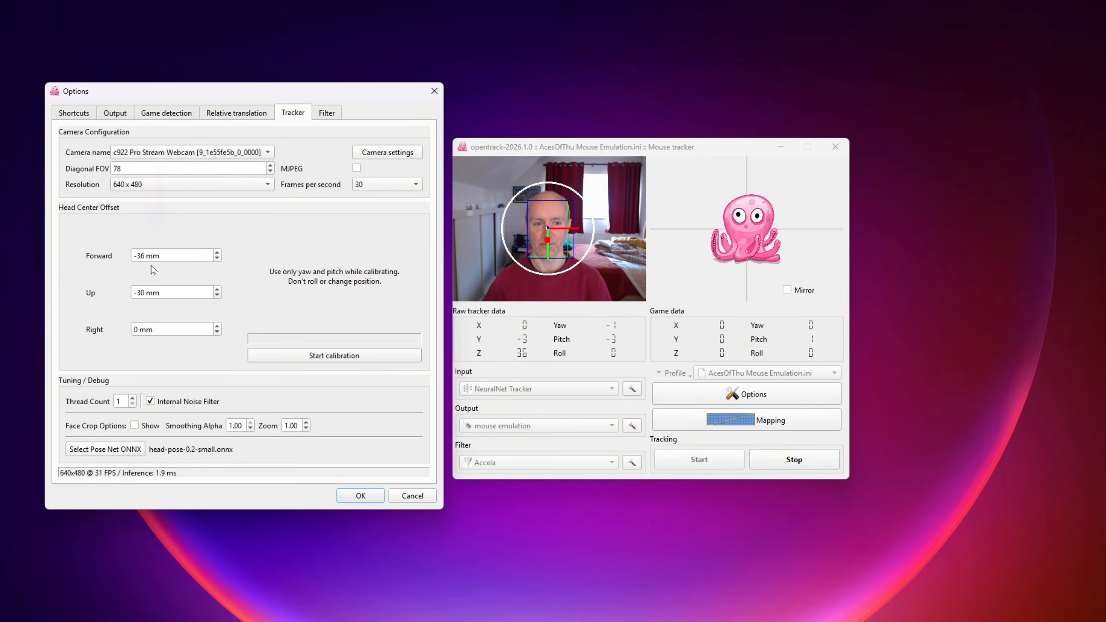
left_click(333, 356)
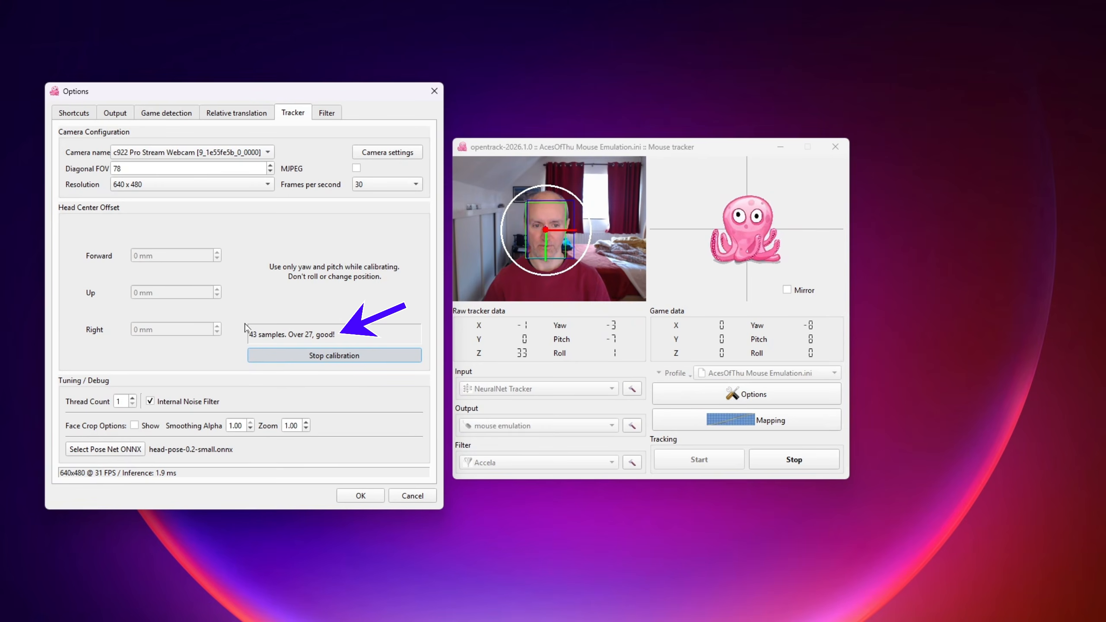
left_click(323, 357)
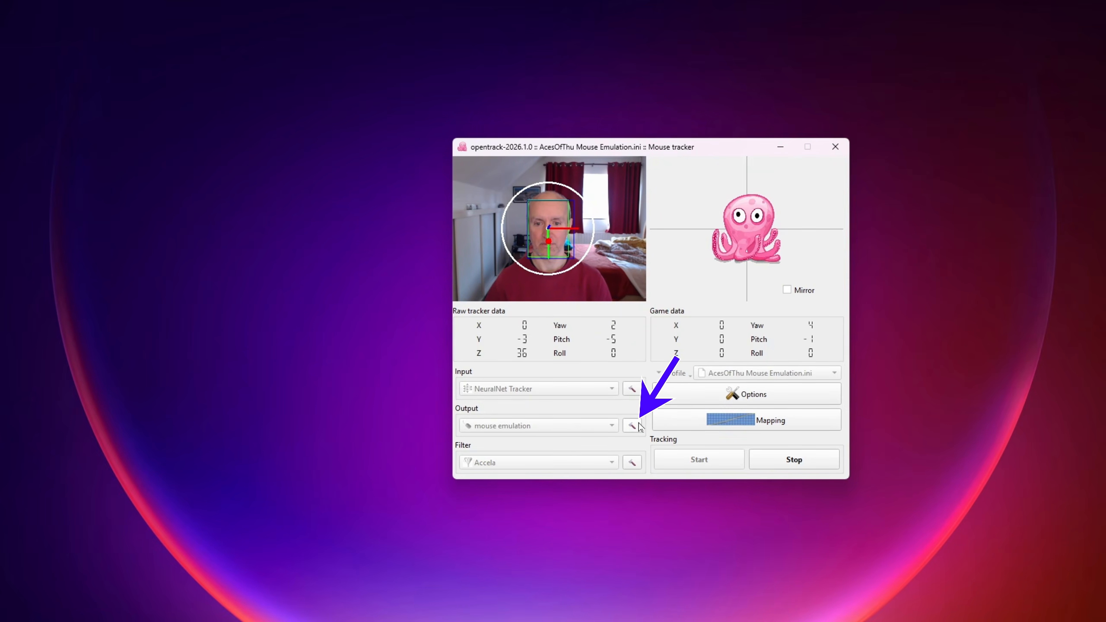
Step: Assign Yaw to the X axis and Pitch to the Y axis in the mouse emulation output settings
left_click(632, 426)
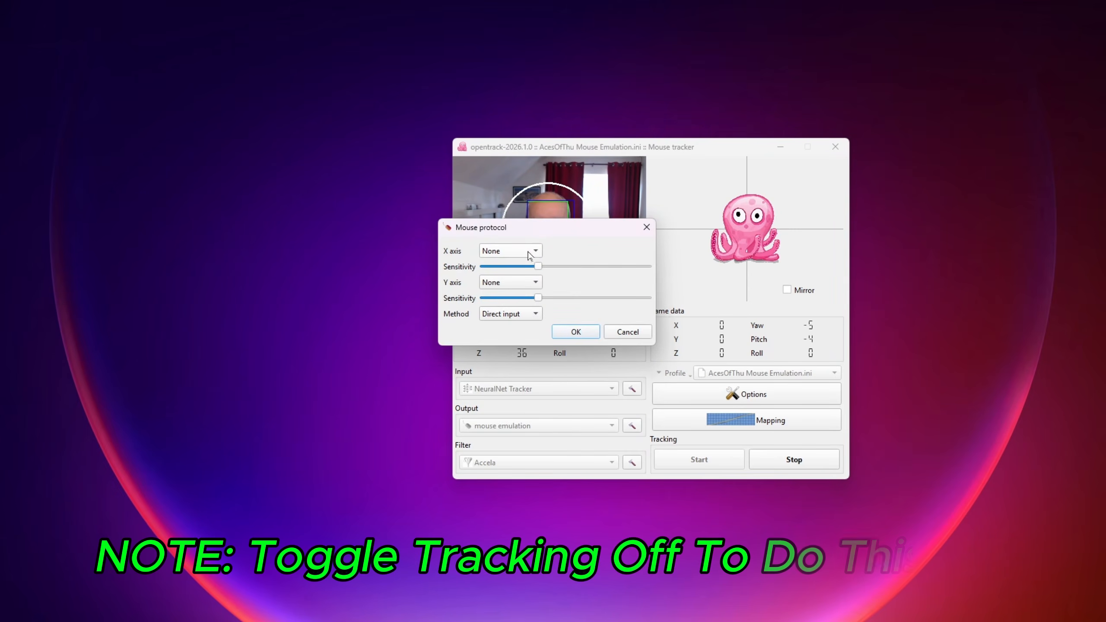
left_click_drag(522, 230, 289, 229)
left_click(302, 251)
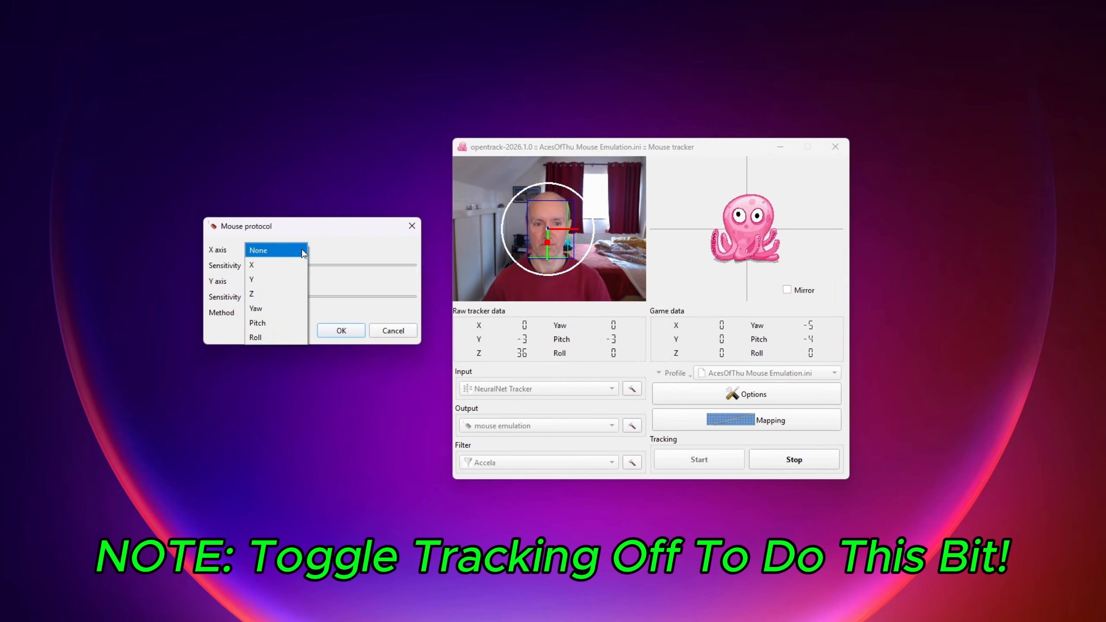
left_click(276, 309)
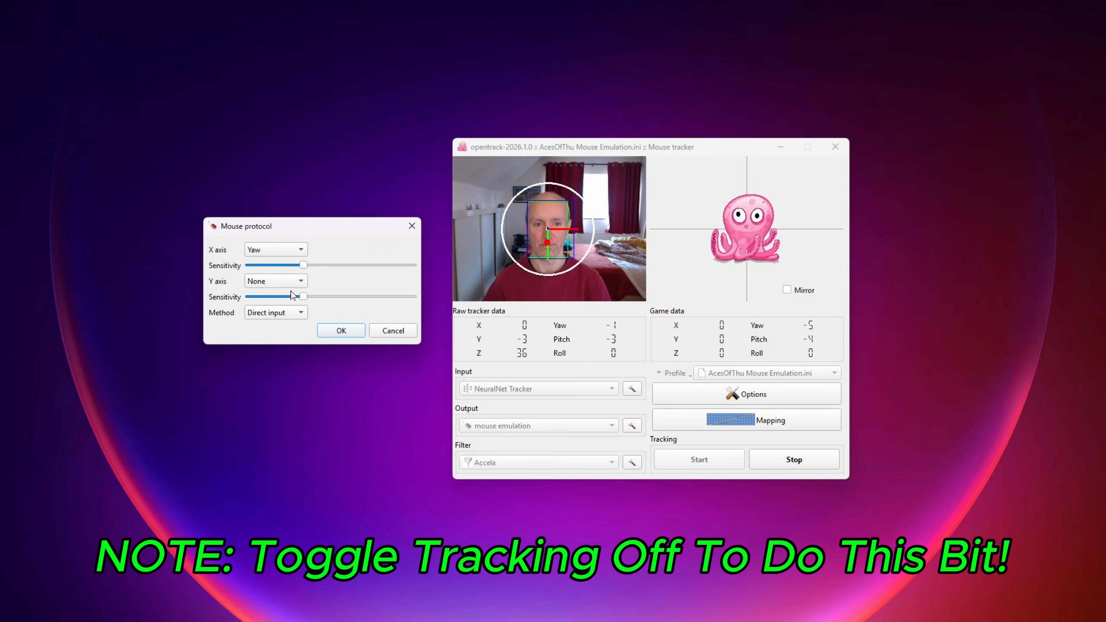
left_click(276, 281)
left_click(262, 356)
Step: Lower the mouse emulation's X and Y axis sensitivities to roughly a tenth of the slider range and apply the settings
left_click_drag(304, 265, 291, 266)
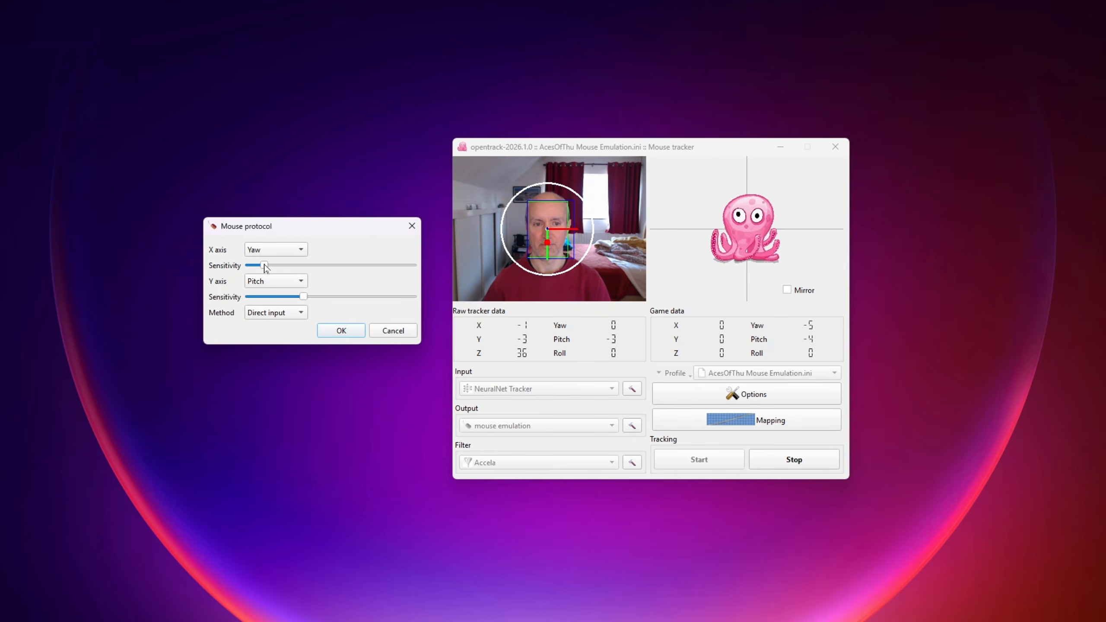
left_click_drag(270, 296, 264, 296)
left_click(342, 331)
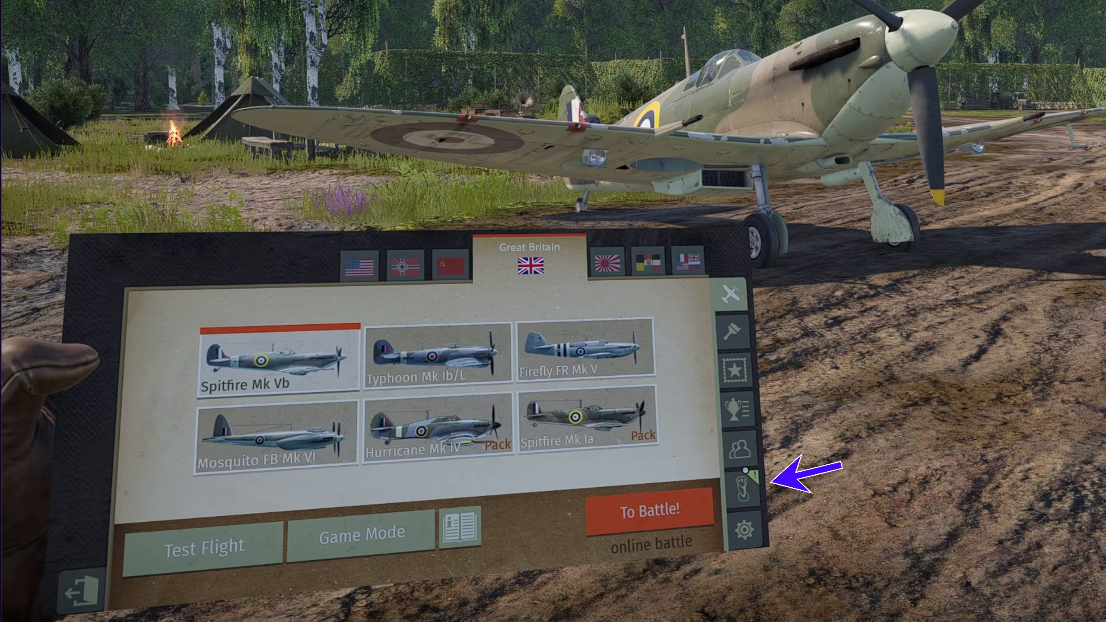
Step: Switch to the game's custom controls and bind Mouse-look to V
left_click(744, 490)
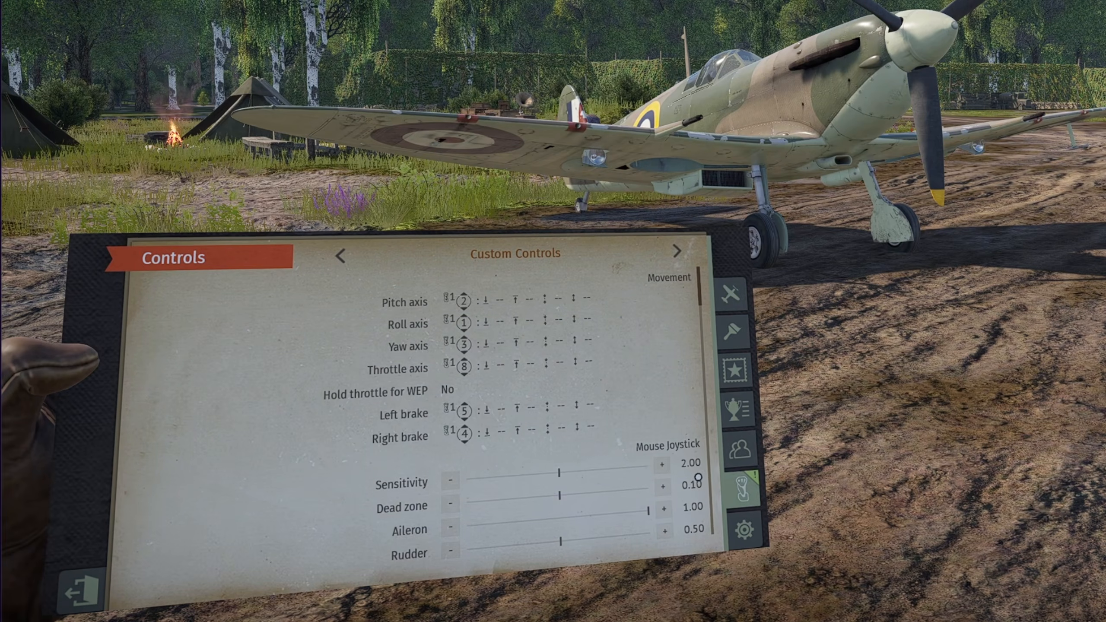
scroll(617, 399, "down", 10)
scroll(617, 399, "down", 15)
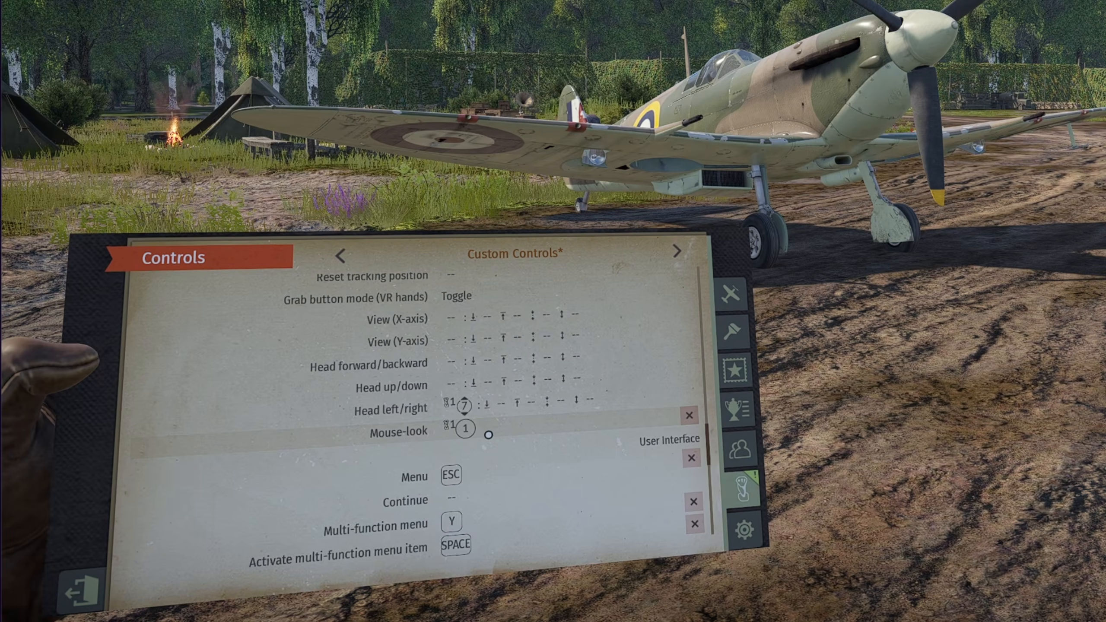
left_click(526, 430)
key("v")
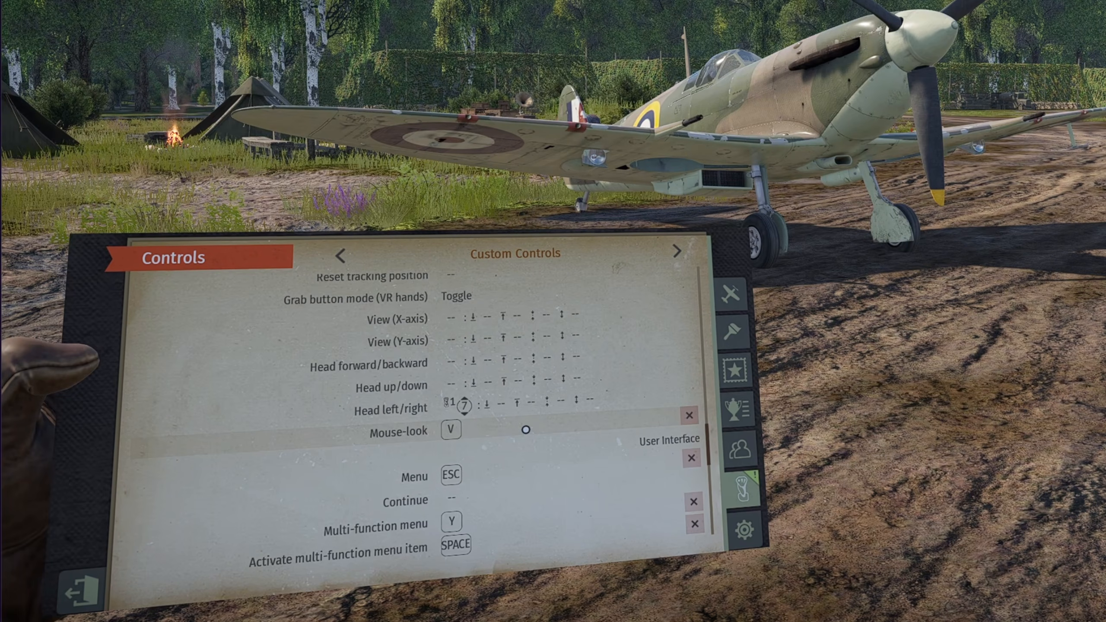
Step: Assign joystick axis 7 to Head left/right and set its relative sensitivity to 0.20
left_click(493, 407)
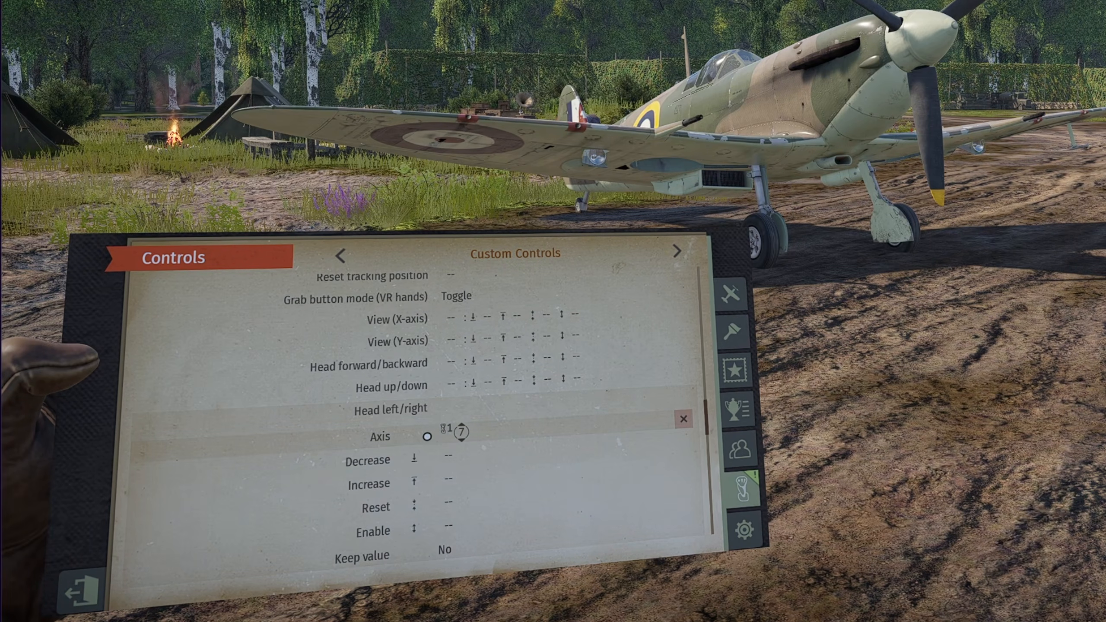
left_click(487, 434)
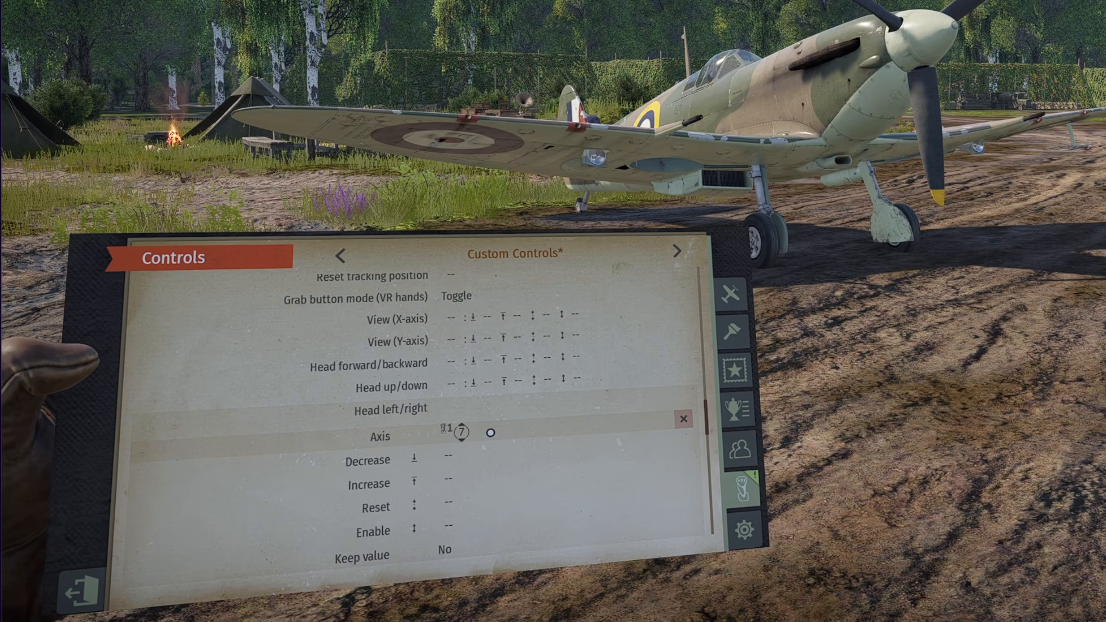
scroll(500, 465, "down", 3)
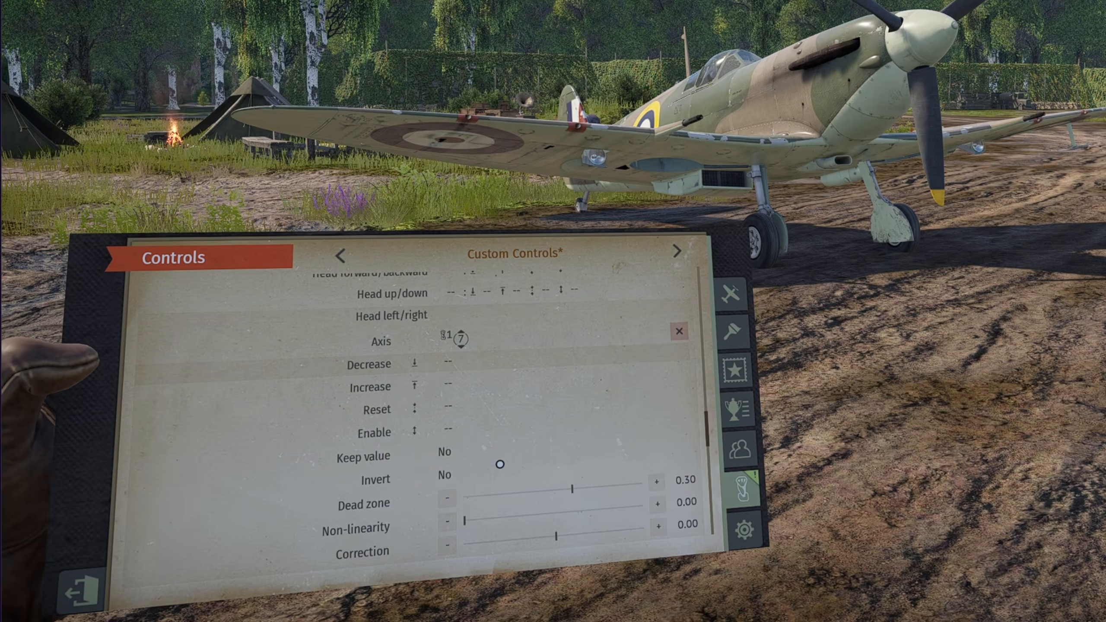
scroll(500, 464, "down", 3)
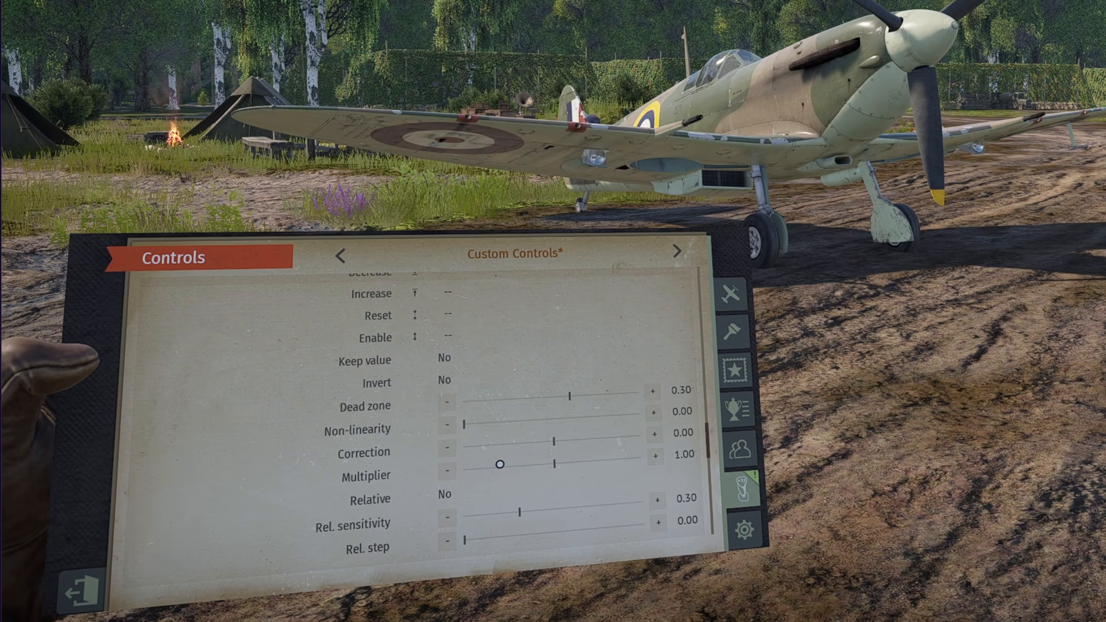
scroll(500, 464, "down", 2)
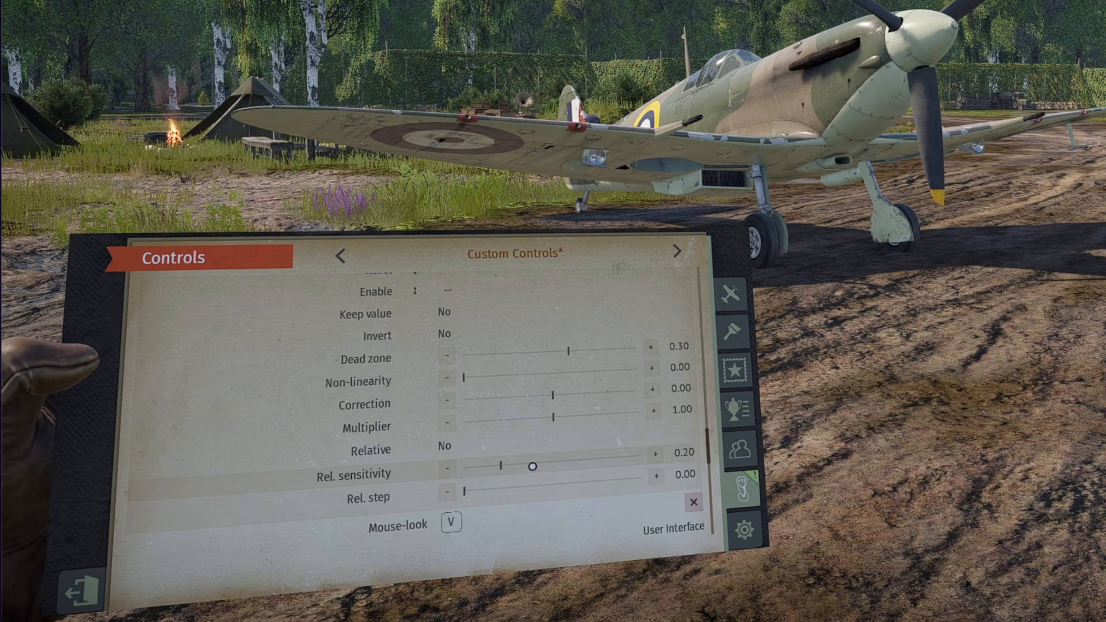
Step: Collapse the Head left/right axis settings and leave the game's controls page
scroll(528, 444, "up", 3)
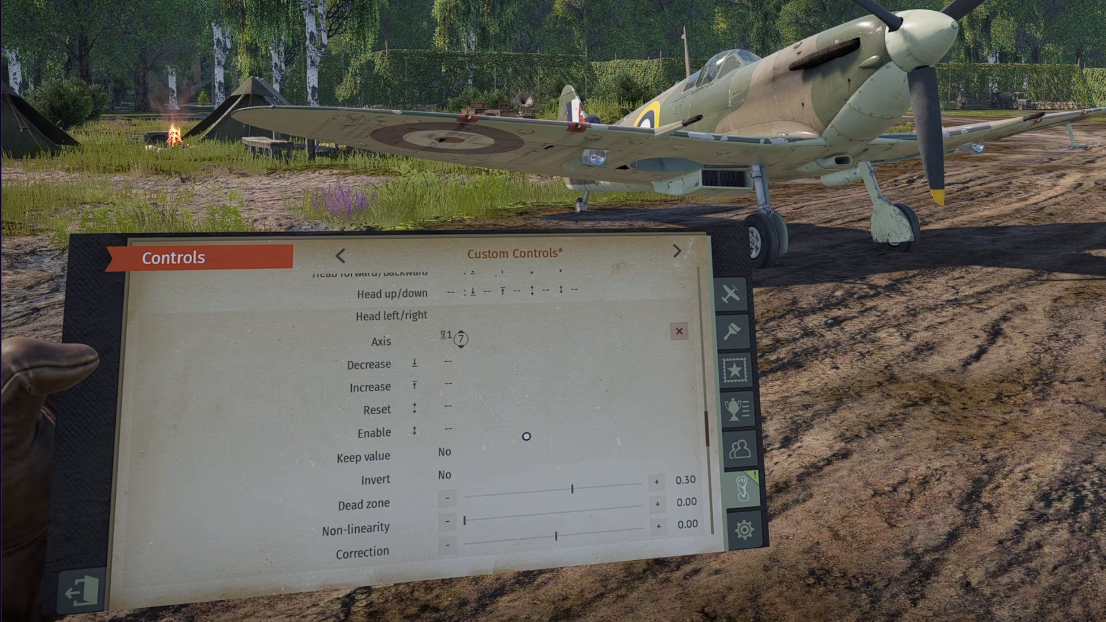
scroll(527, 436, "up", 1)
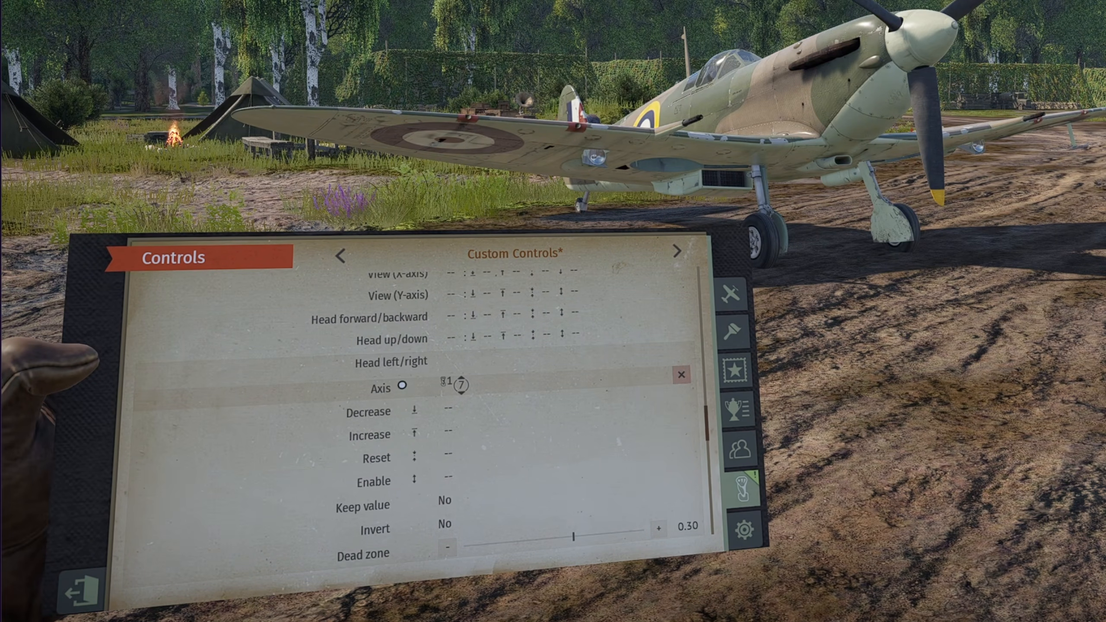
left_click(405, 368)
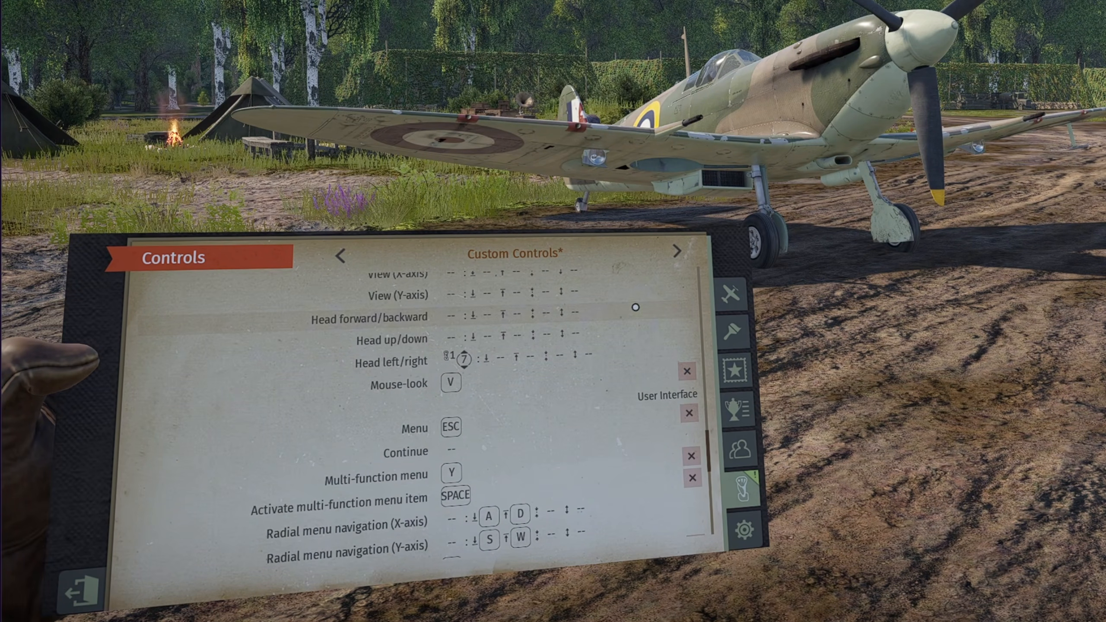
left_click(736, 296)
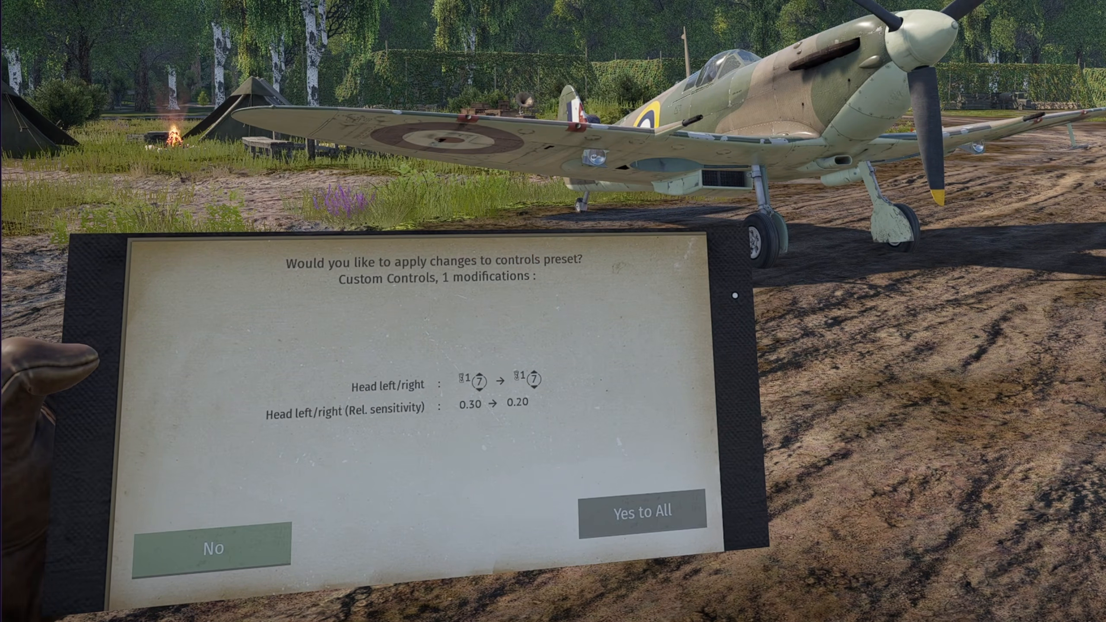